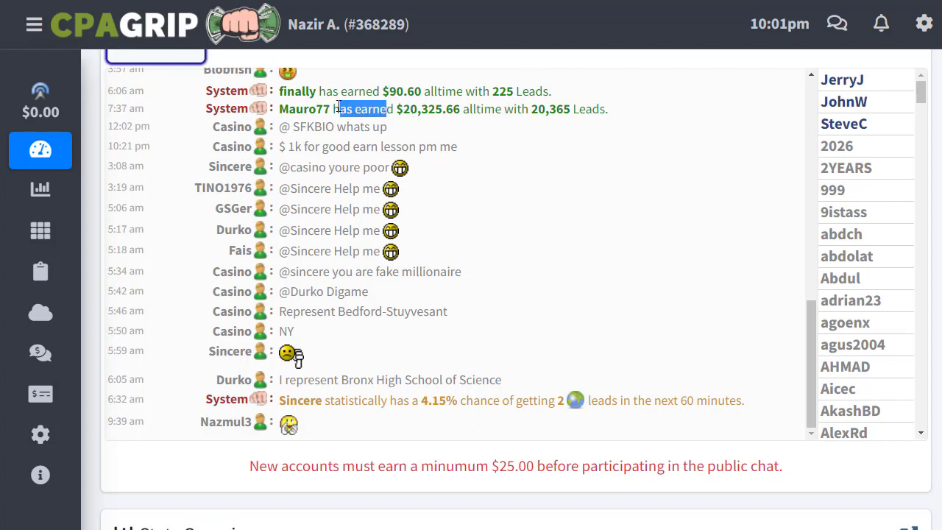
Examine members' all-time and month-to-date earnings and lead counts in the dashboard's public chat
drag(396, 109, 569, 125)
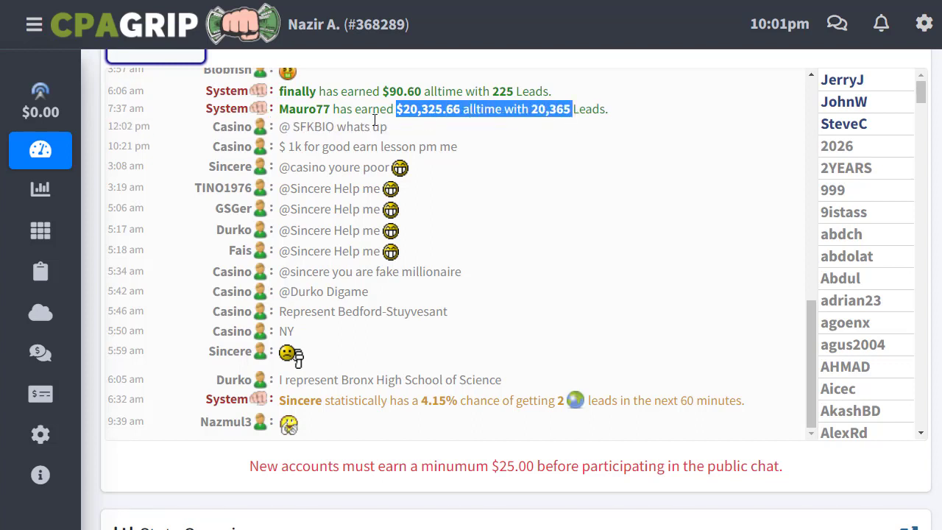
drag(811, 309, 796, 220)
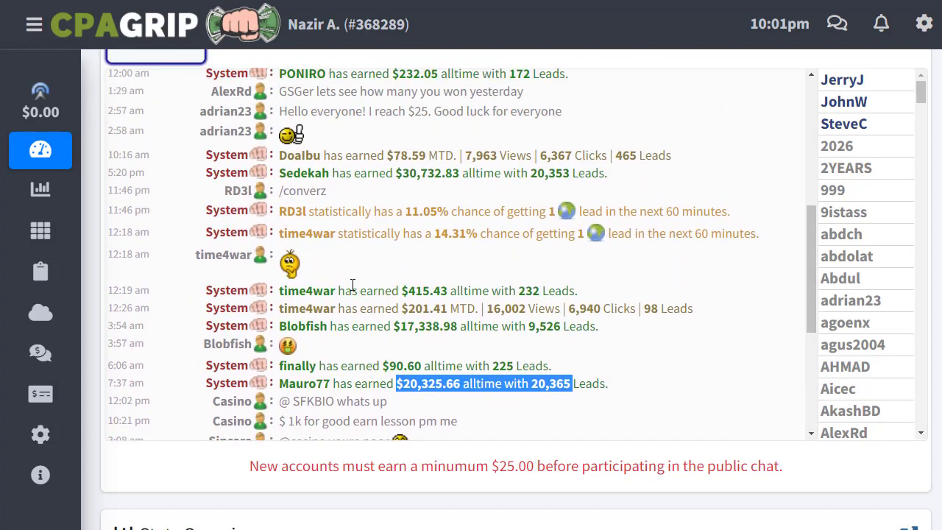
drag(337, 291, 280, 292)
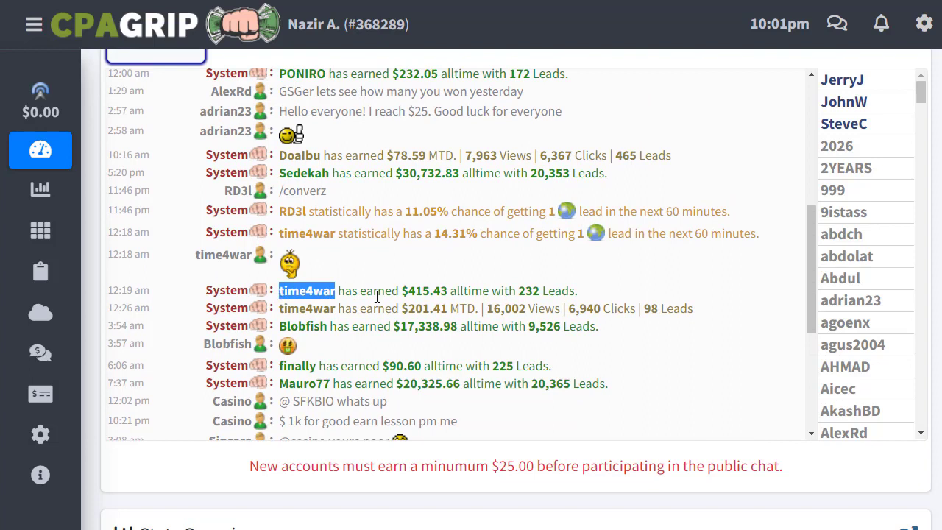
drag(402, 291, 519, 292)
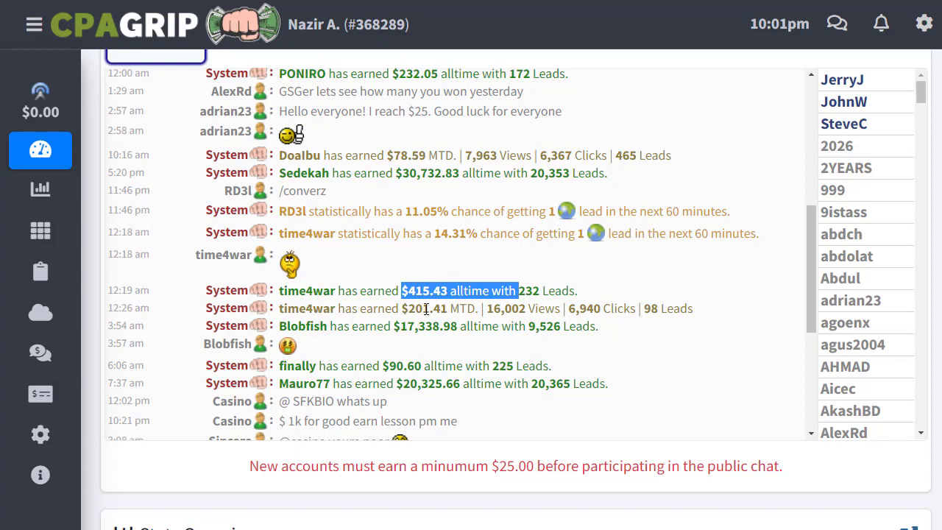
drag(409, 310, 451, 310)
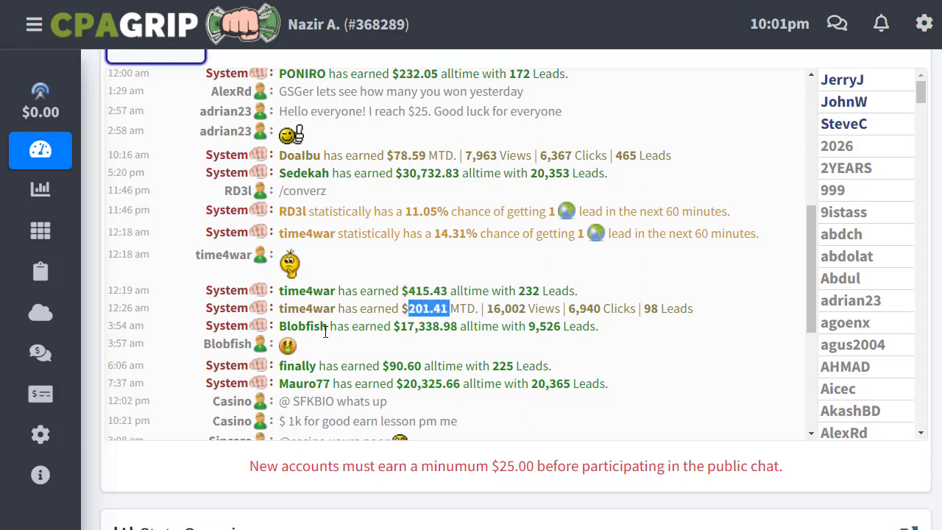
drag(343, 328, 356, 327)
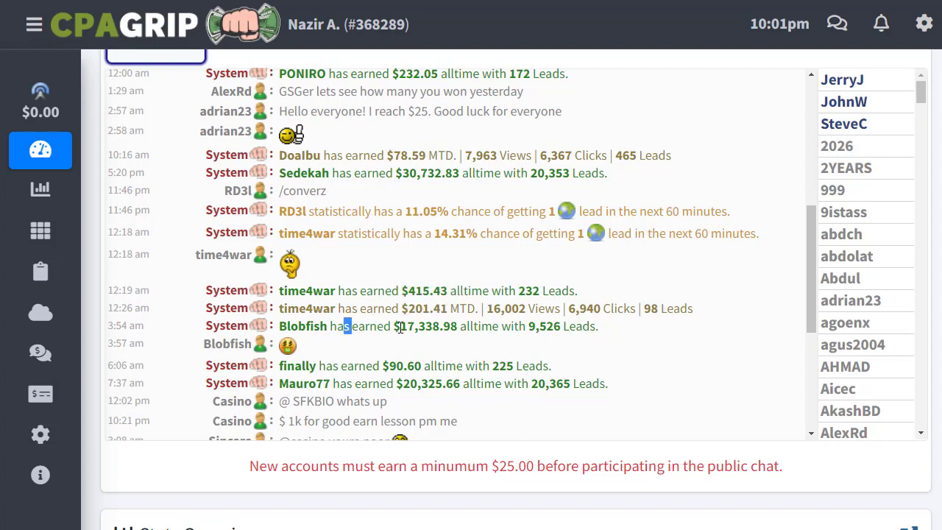
drag(450, 328, 405, 326)
drag(527, 328, 610, 336)
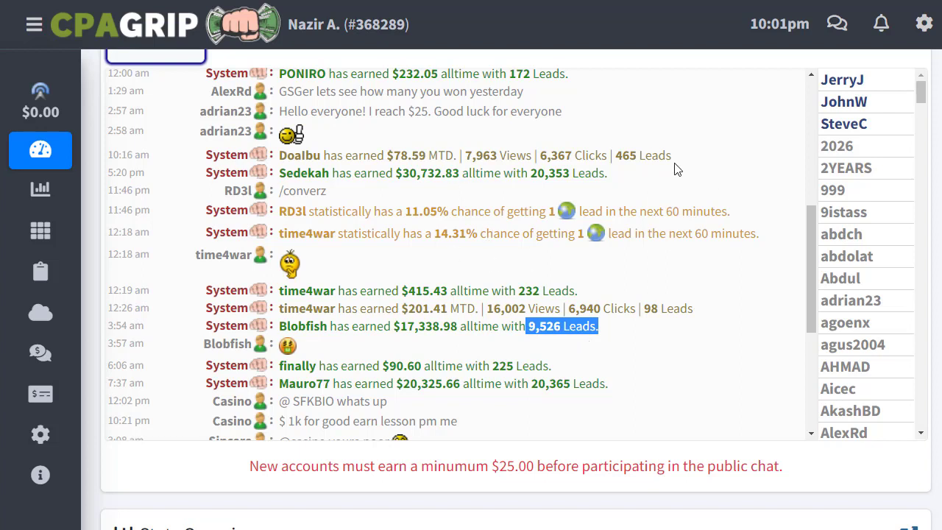
Open the My Offers page and look through the country filter's options, keeping United States selected
mouse_move(16, 161)
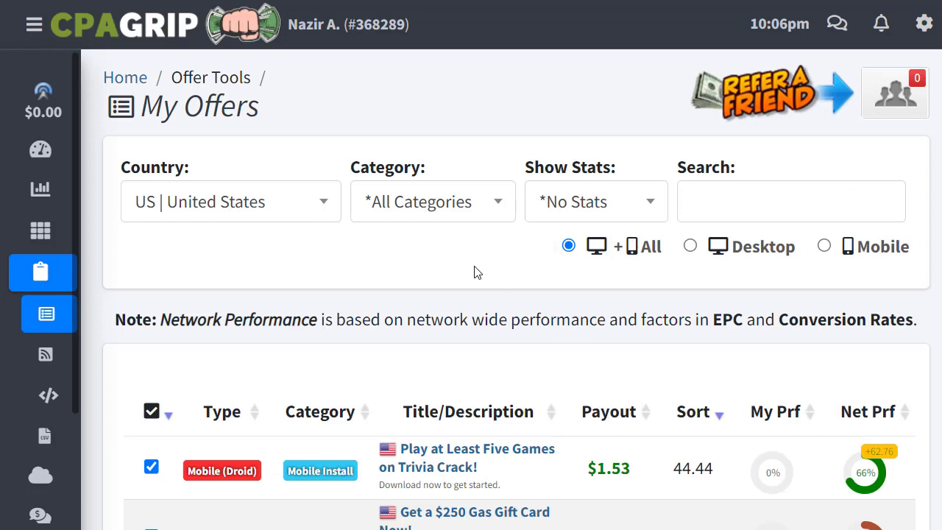
click(320, 204)
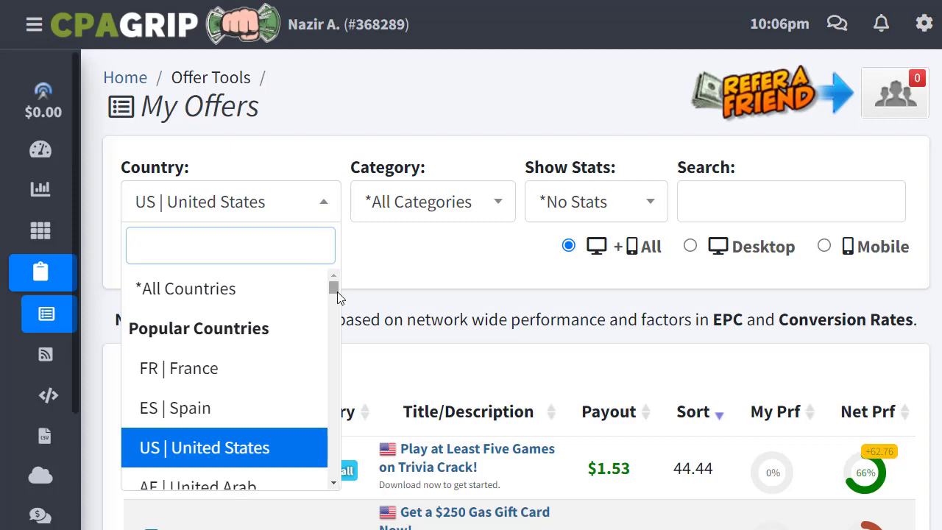
drag(336, 292, 305, 140)
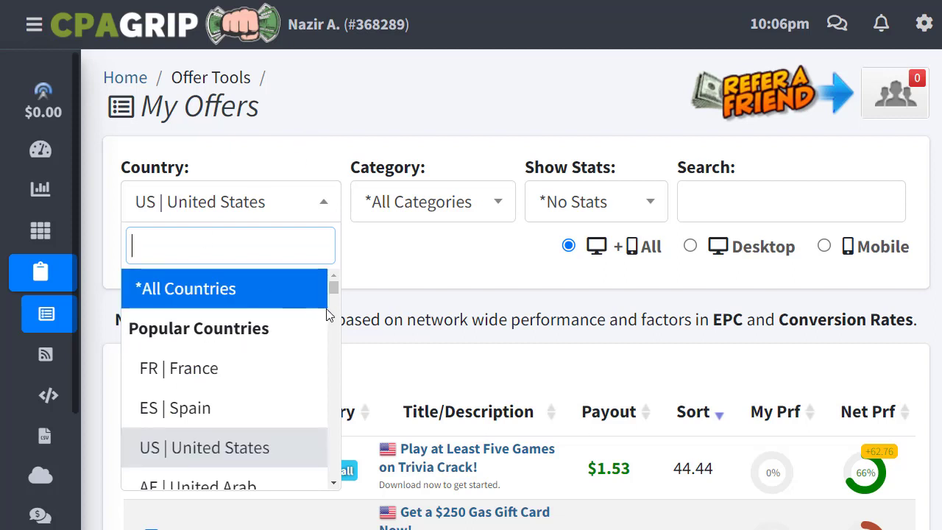
click(333, 483)
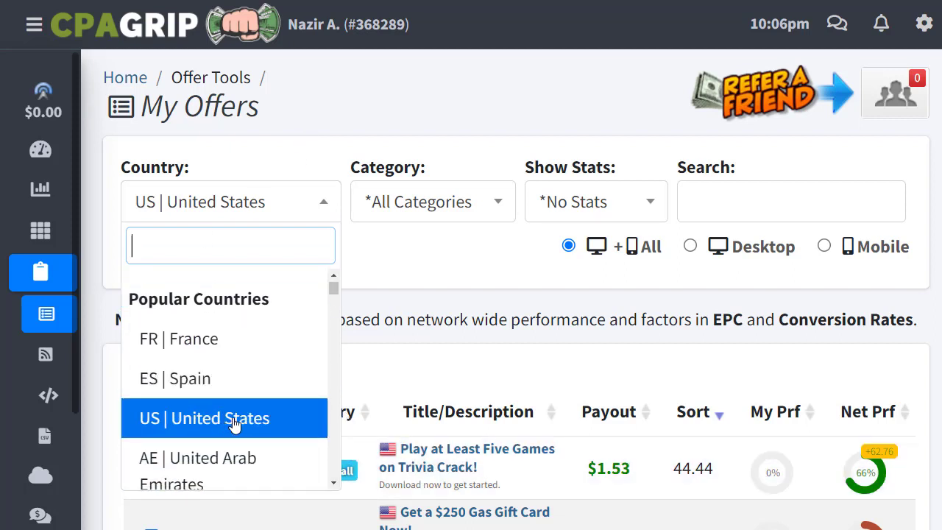
click(486, 252)
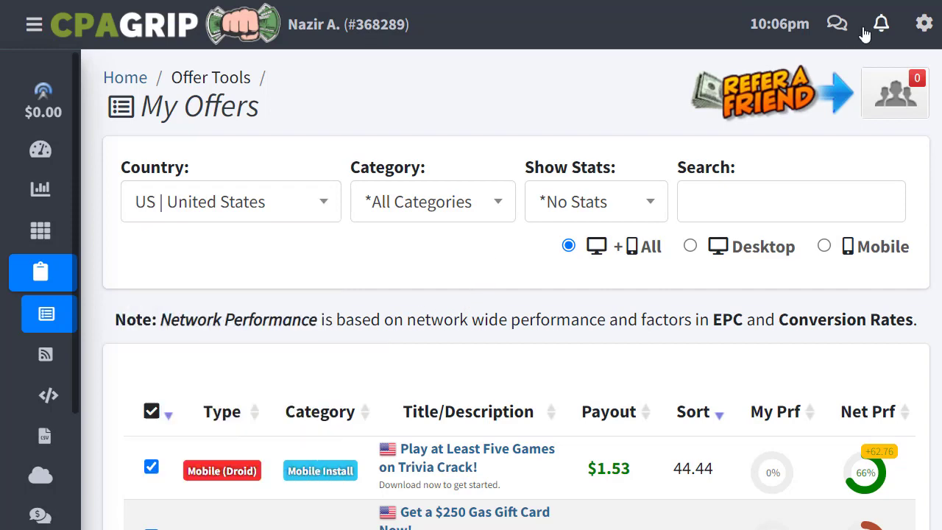
Examine the United States offers in the My Offers list, comparing their types, categories and payouts
scroll(486, 294, down, 5)
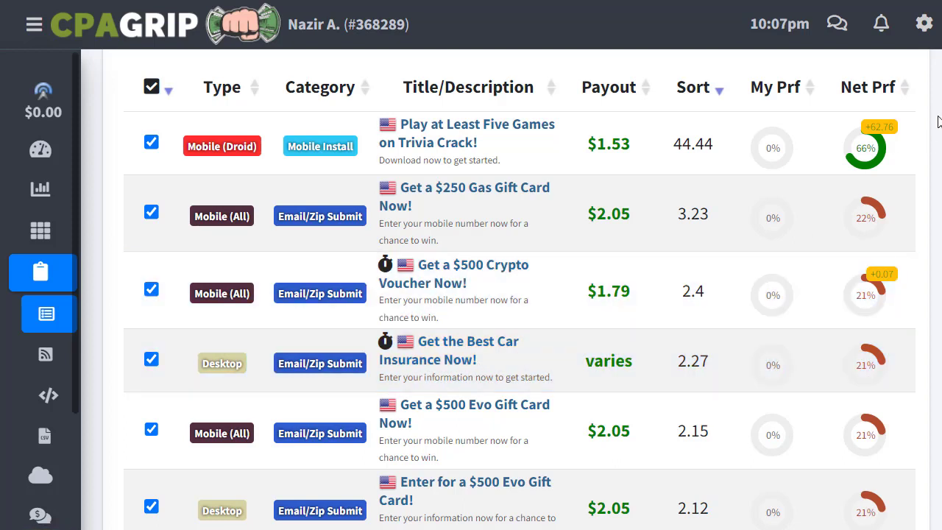
scroll(674, 155, down, 3)
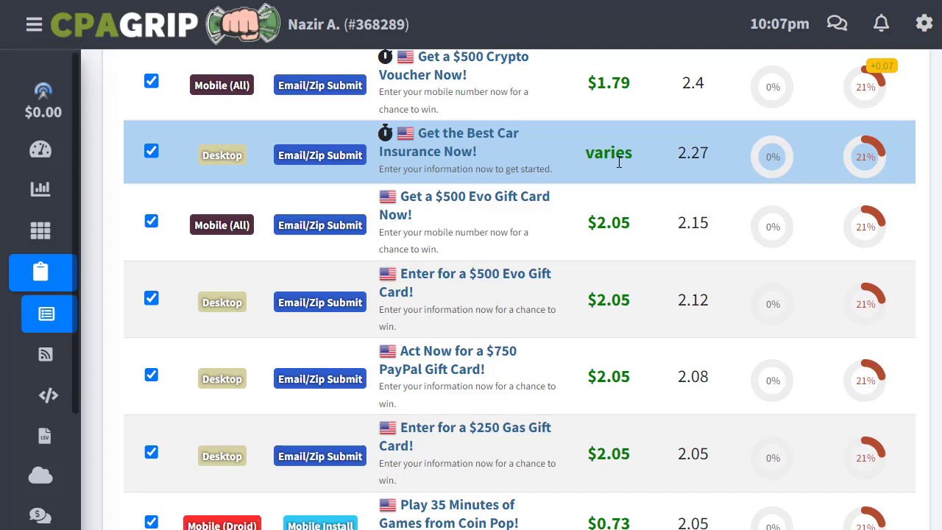
drag(633, 151, 585, 161)
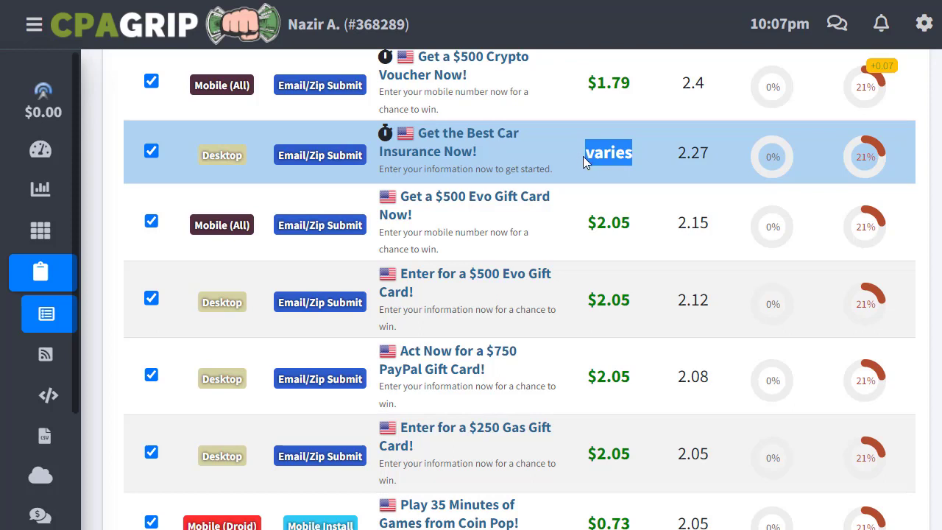
click(583, 161)
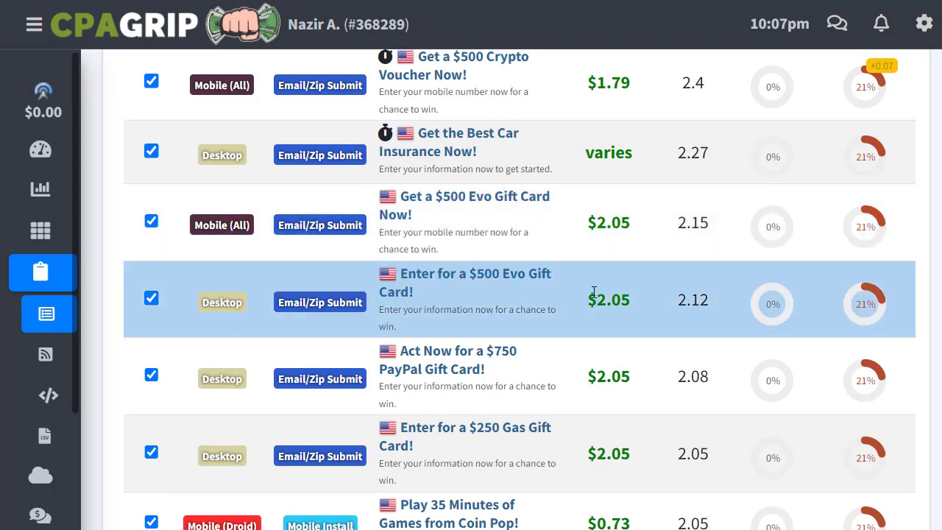
drag(603, 304, 591, 303)
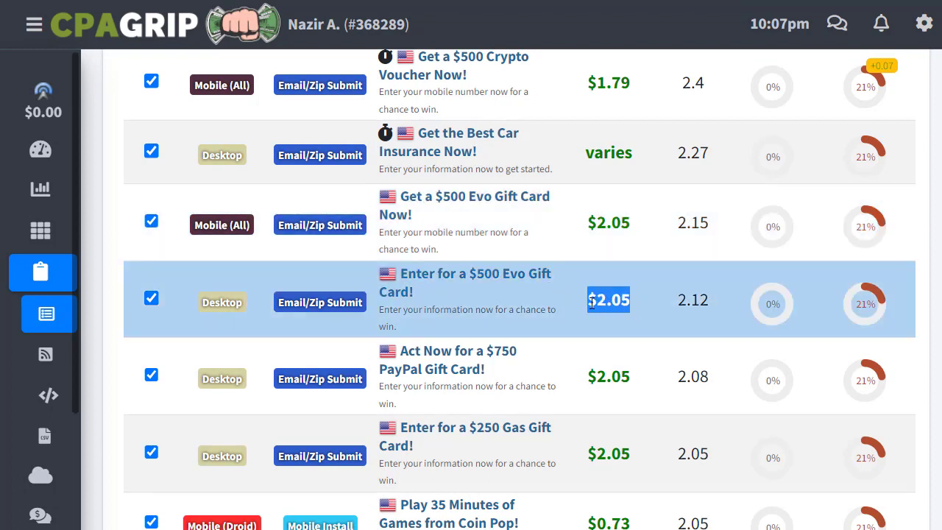
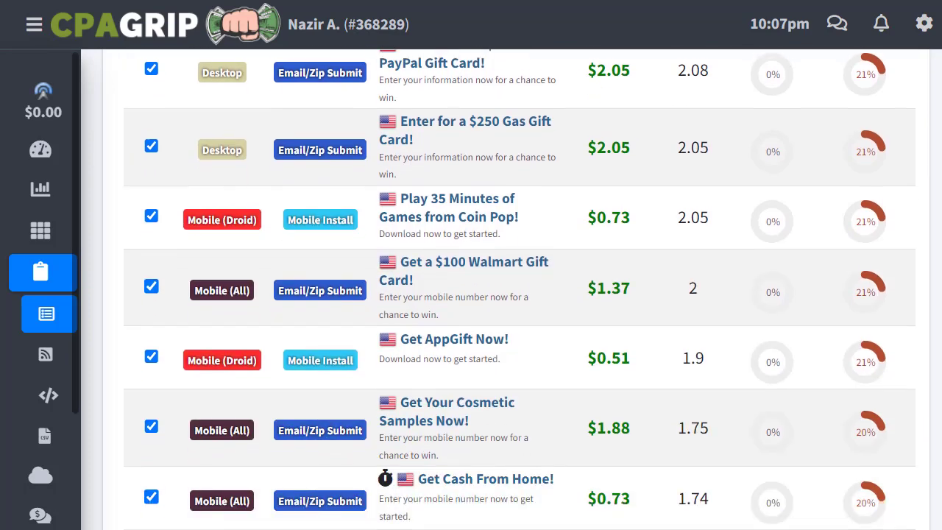
scroll(519, 289, down, 1)
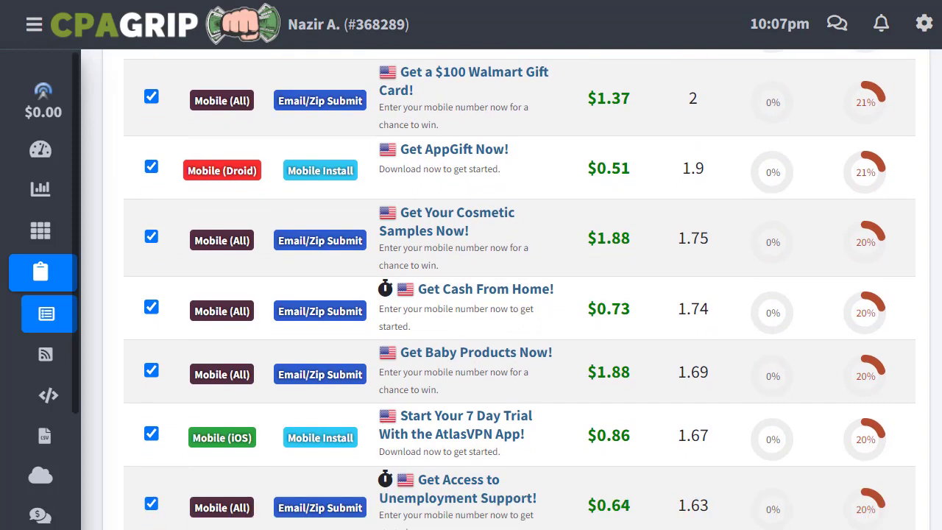
scroll(520, 289, down, 1)
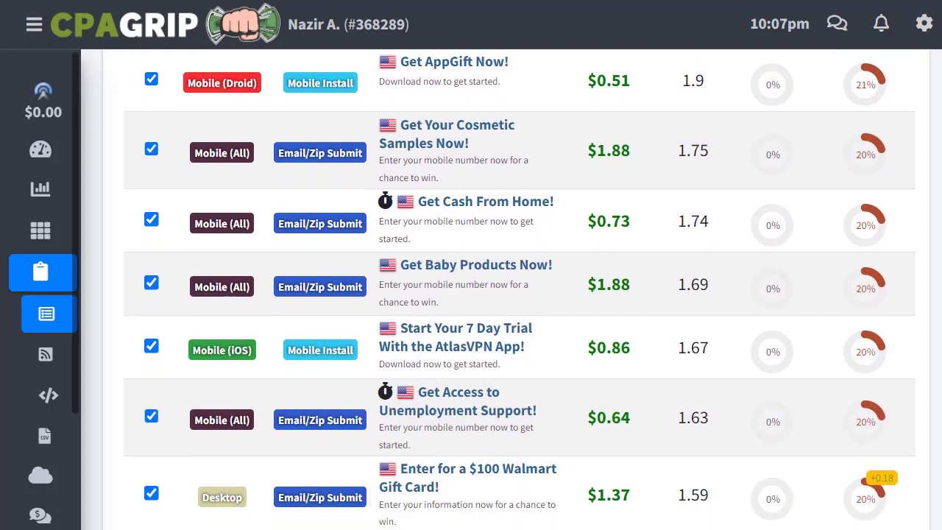
scroll(520, 288, down, 1)
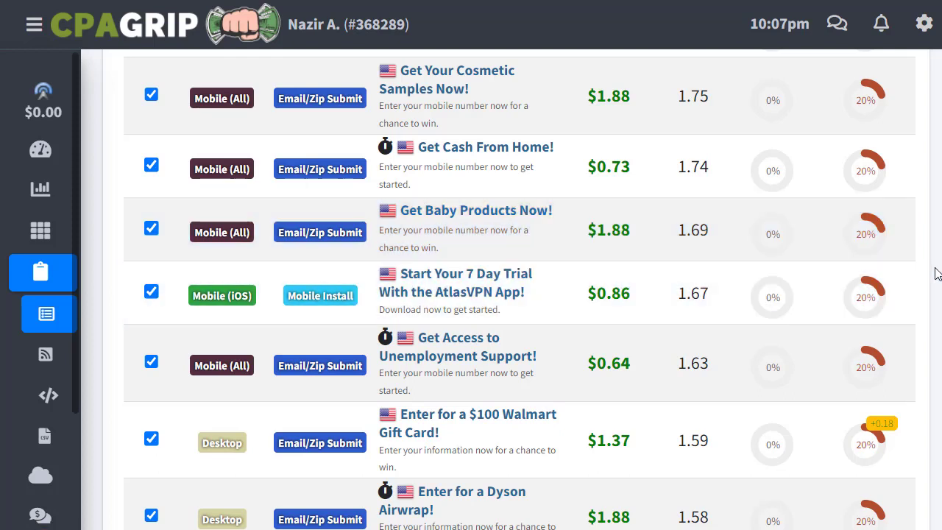
scroll(520, 288, down, 5)
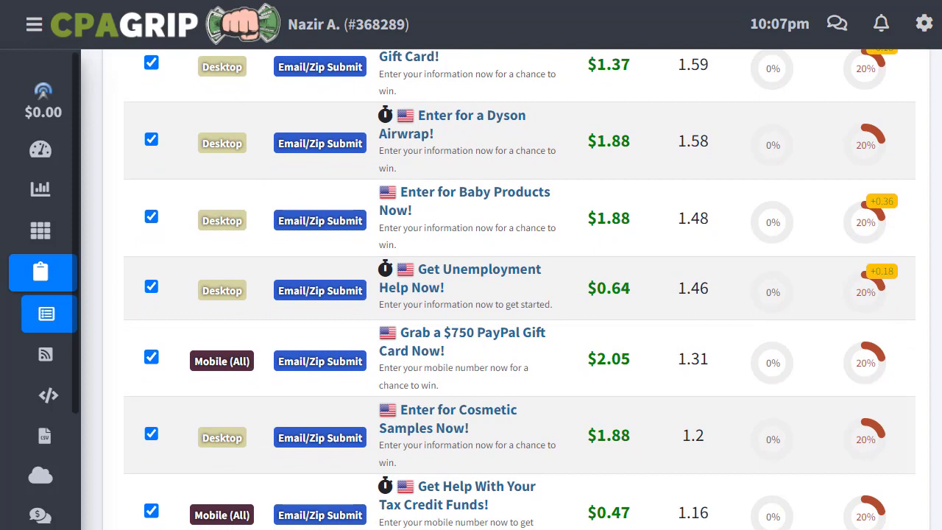
scroll(520, 289, down, 2)
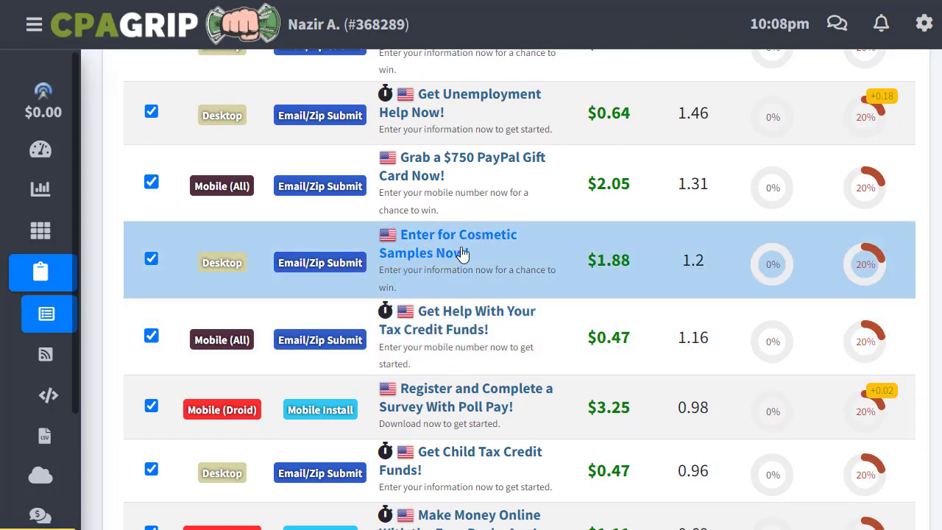
Open the details of the "Enter for Cosmetic Samples Now!" offer and review its title and offer type
click(463, 253)
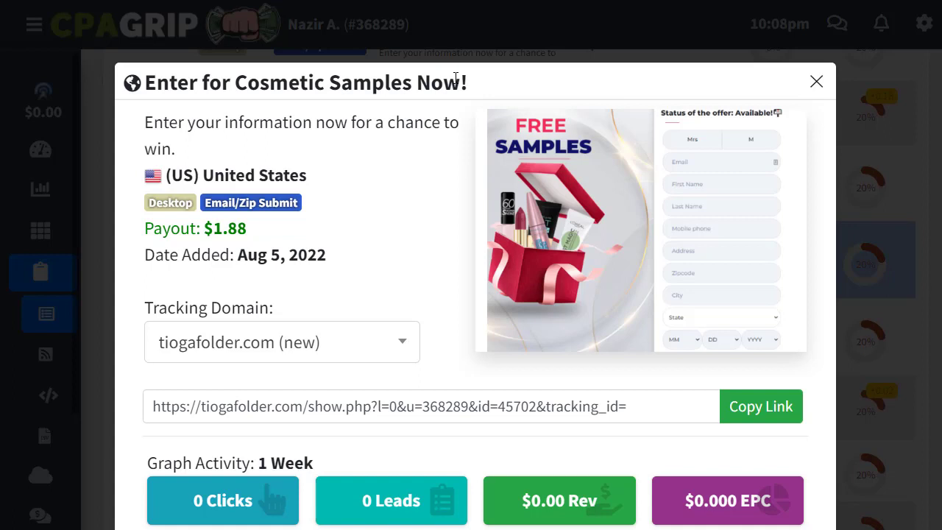
drag(235, 81, 412, 82)
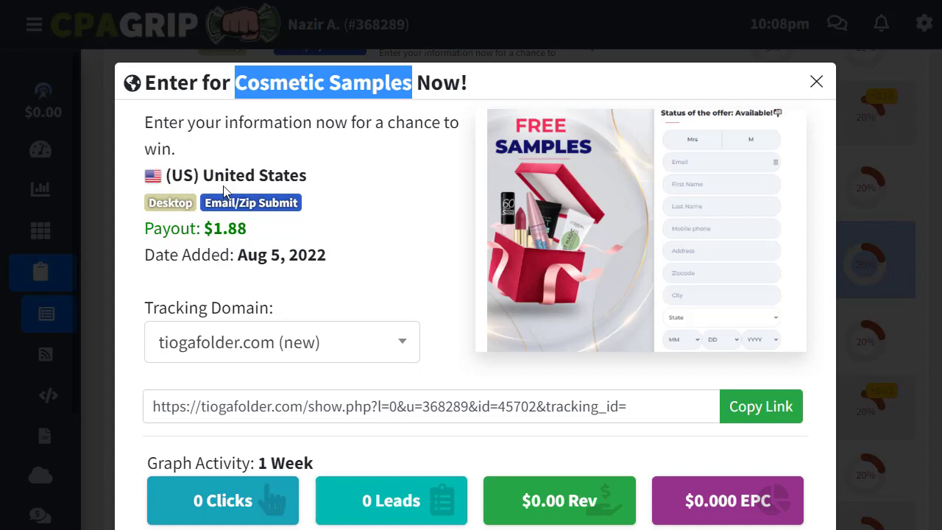
drag(206, 202, 330, 221)
click(364, 265)
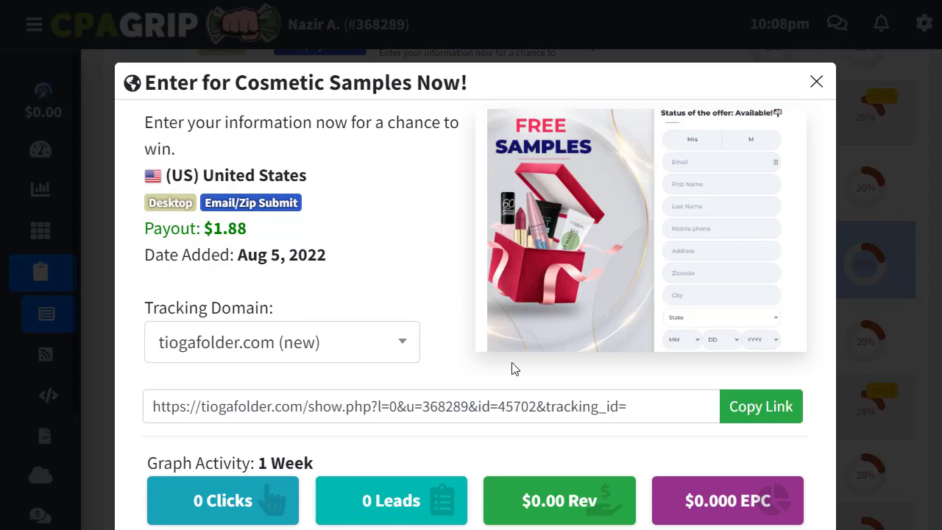
Copy the tracking link of the cosmetic samples offer
click(767, 414)
click(768, 414)
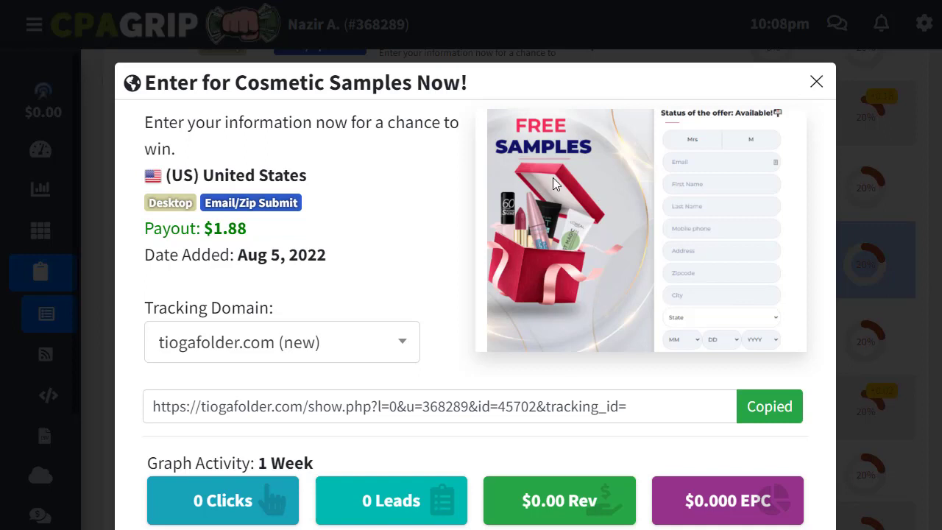
right_click(563, 215)
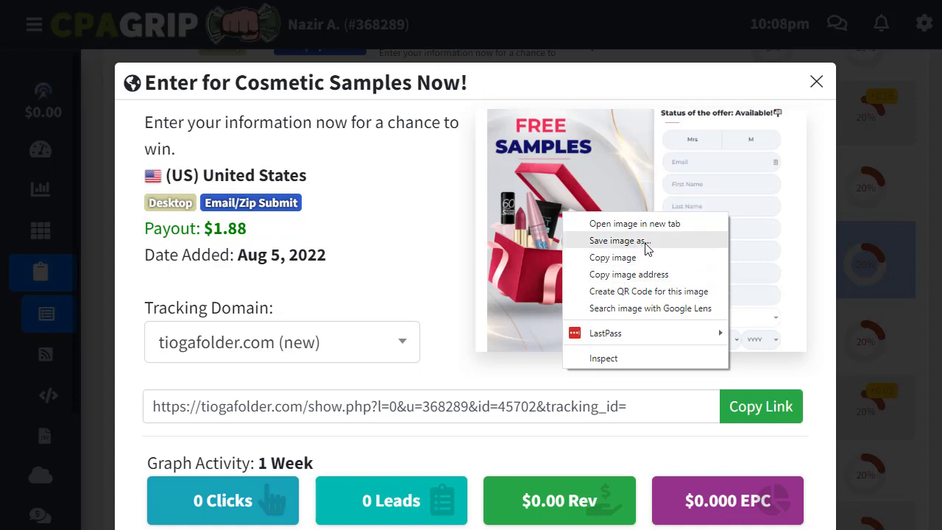
click(472, 215)
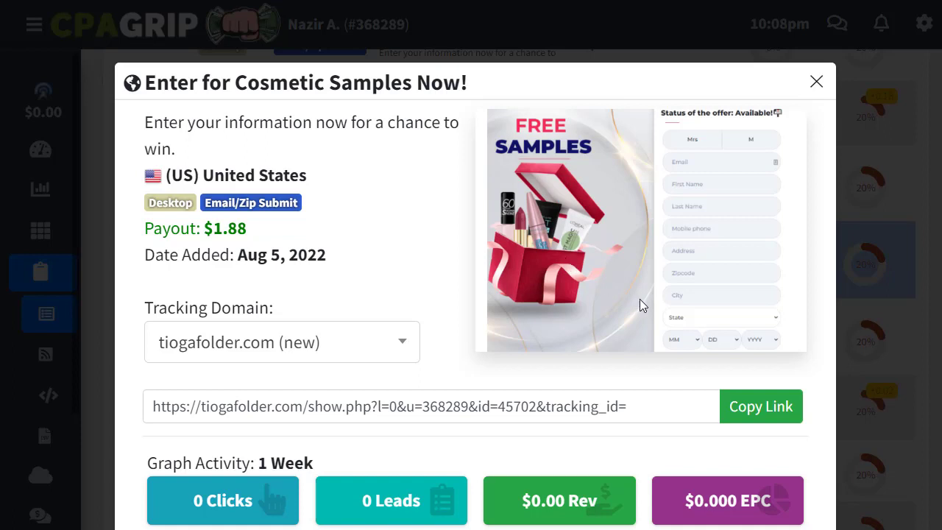
click(759, 425)
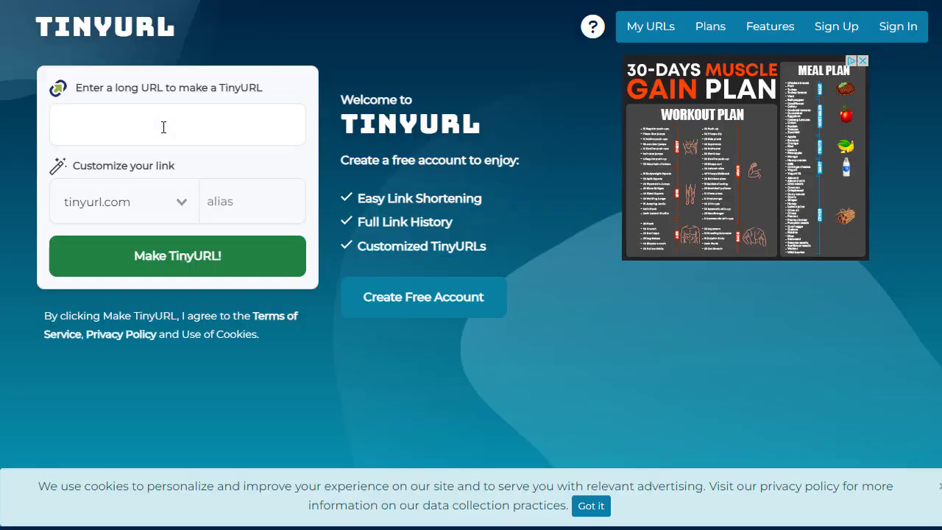
Switch to TinyURL, shorten the copied offer link and copy the resulting short link
key(ctrl+v)
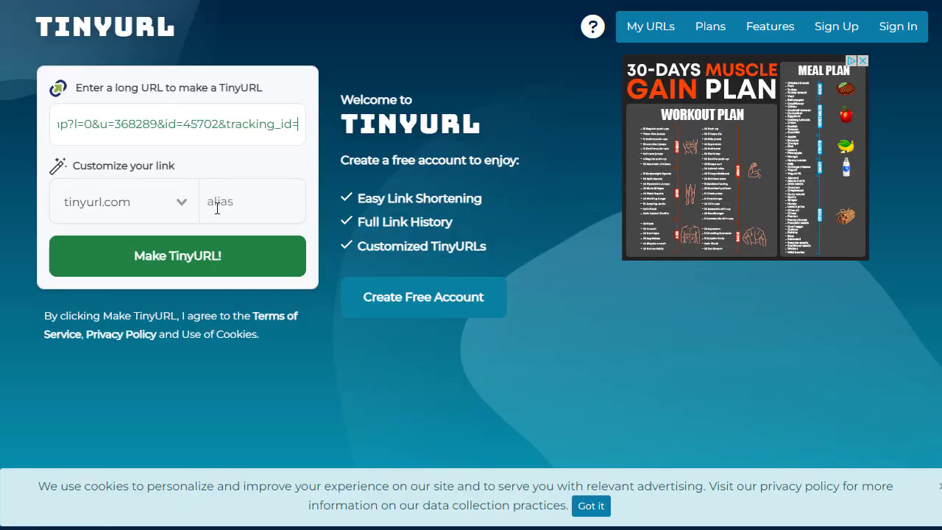
click(199, 261)
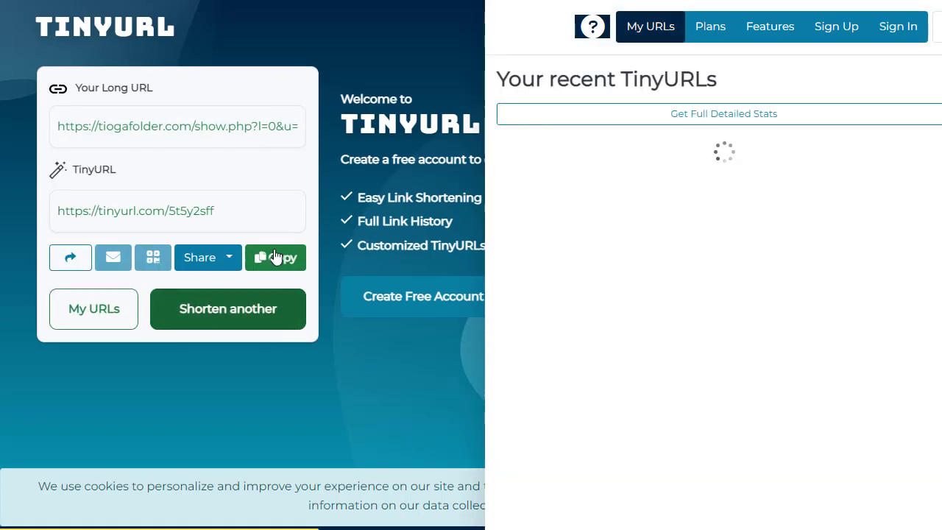
drag(217, 211, 74, 211)
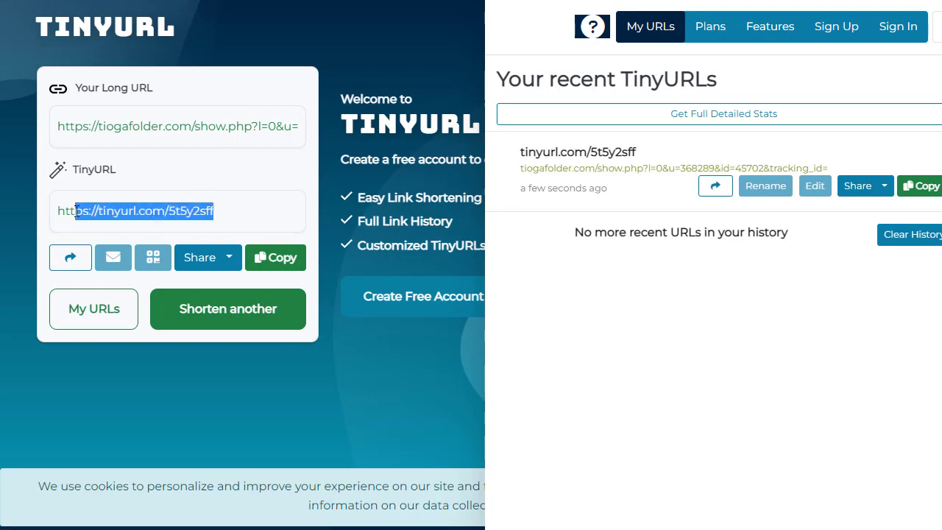
click(265, 213)
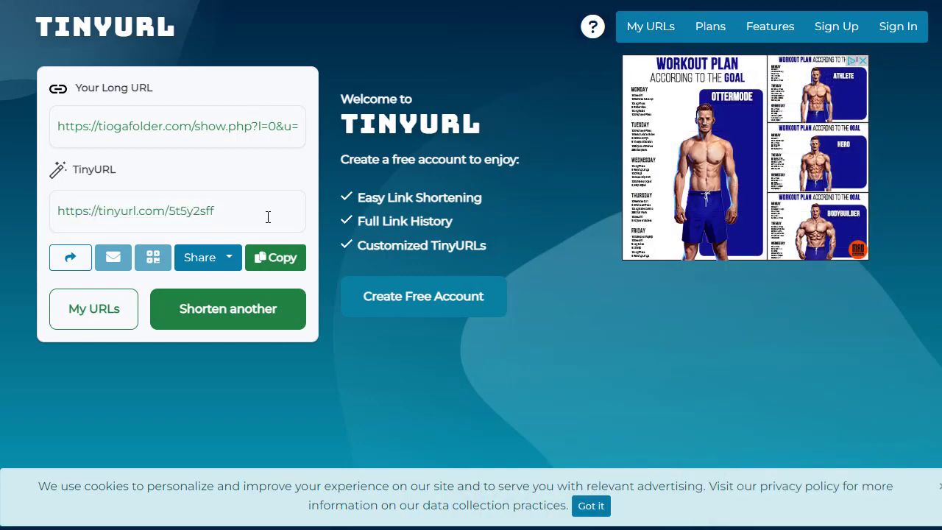
click(295, 260)
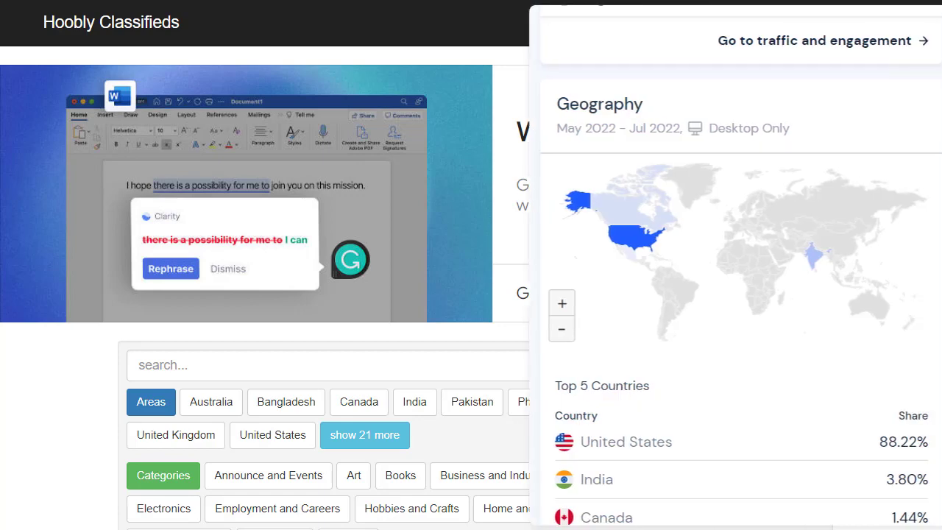
Examine the Hoobly site's traffic statistics, covering its top countries by share and its monthly visits, and close the overview
scroll(913, 354, down, 1)
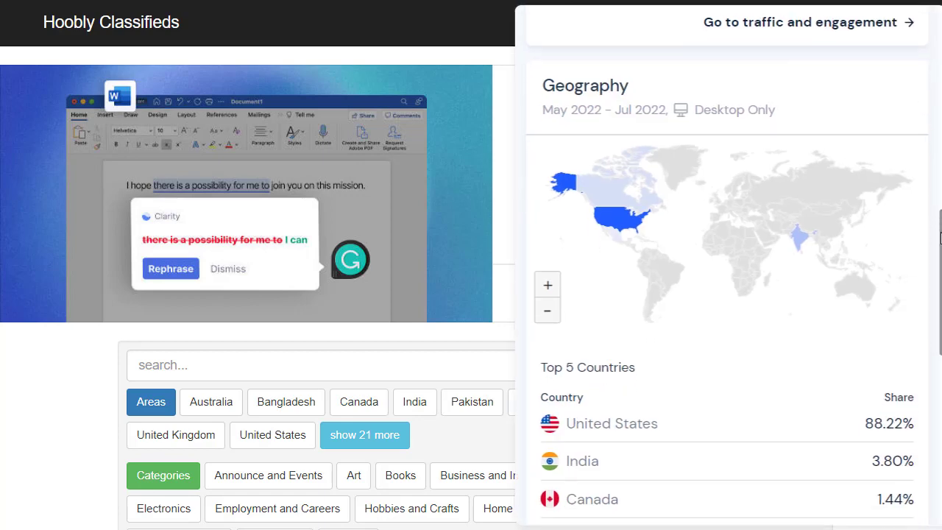
drag(913, 354, 863, 357)
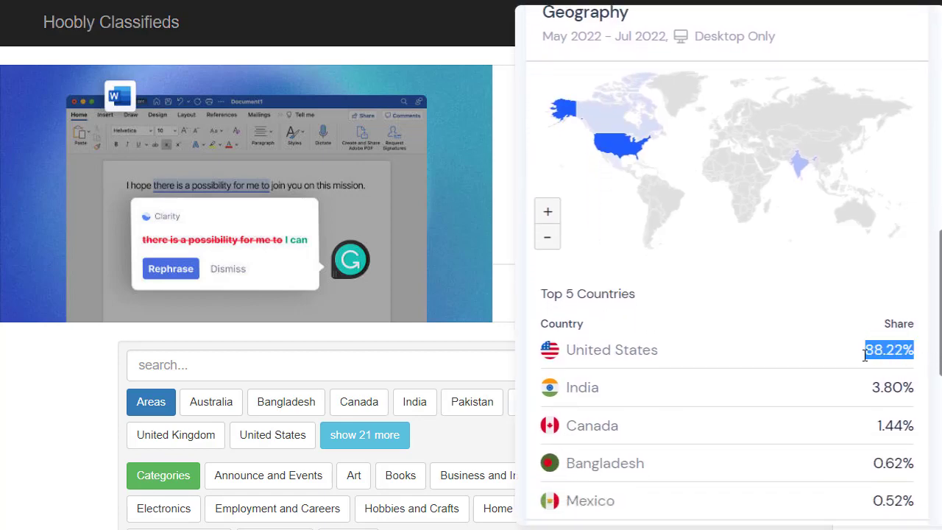
drag(667, 353, 567, 361)
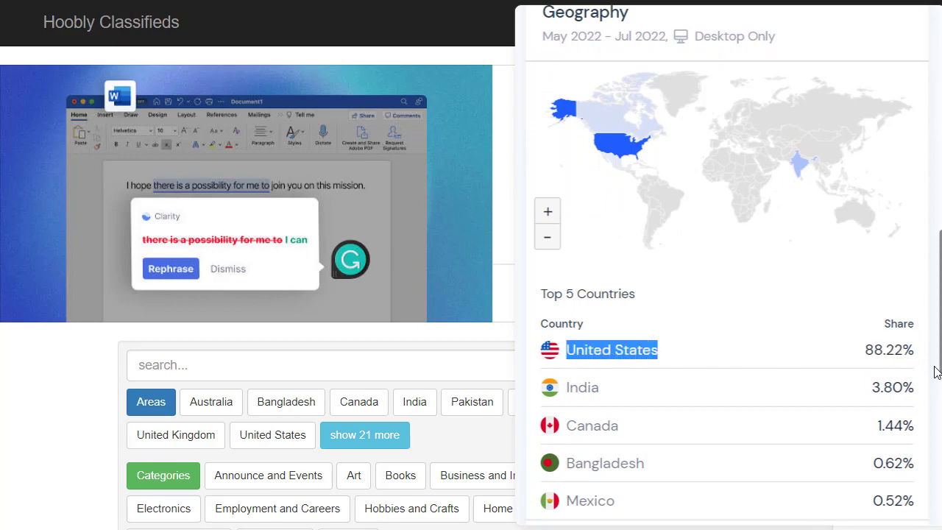
drag(915, 352, 866, 354)
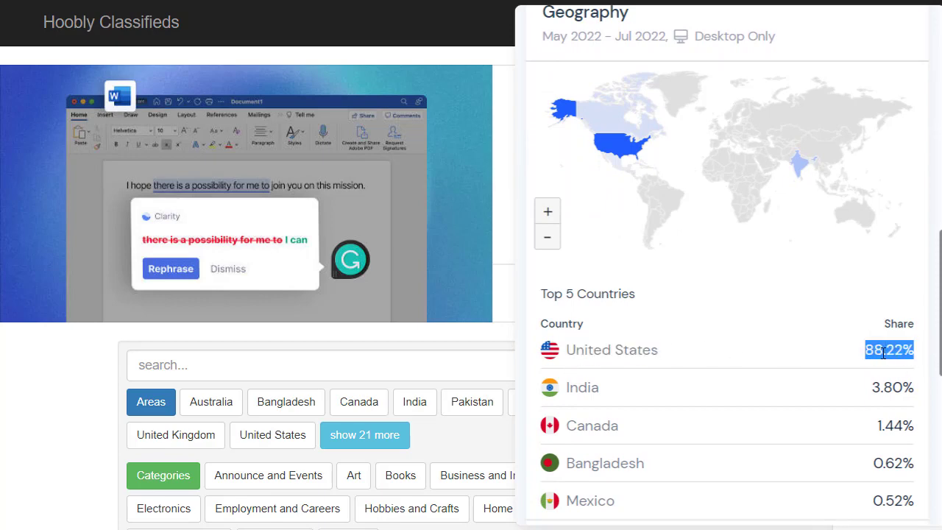
drag(941, 335, 940, 217)
drag(917, 280, 845, 287)
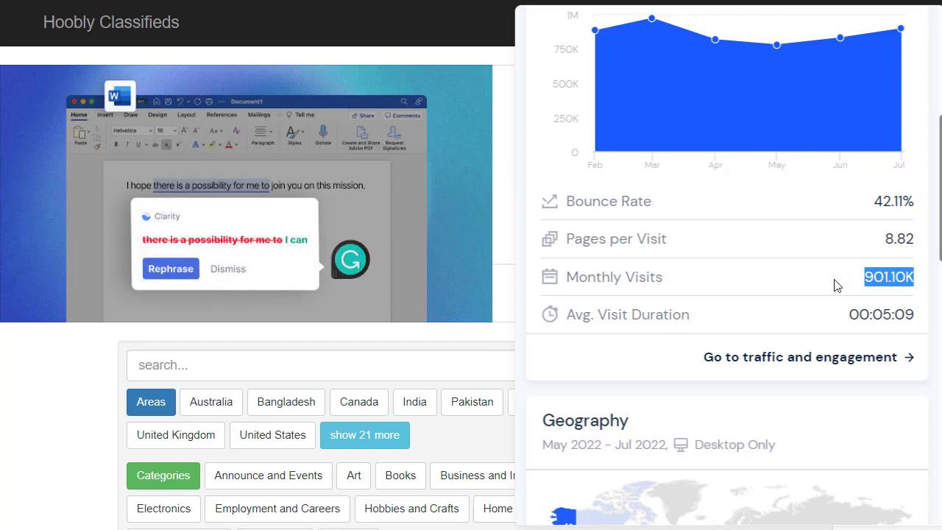
click(864, 284)
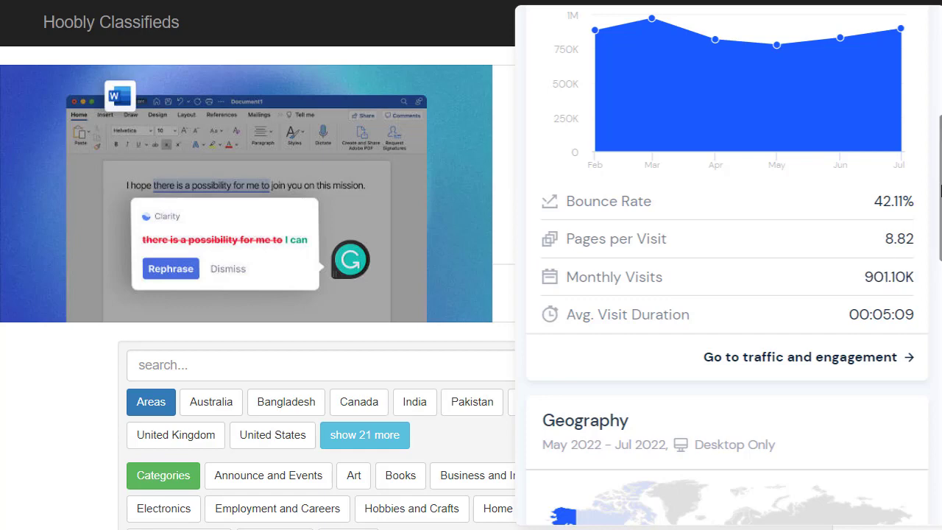
scroll(727, 265, down, 5)
scroll(727, 265, down, 3)
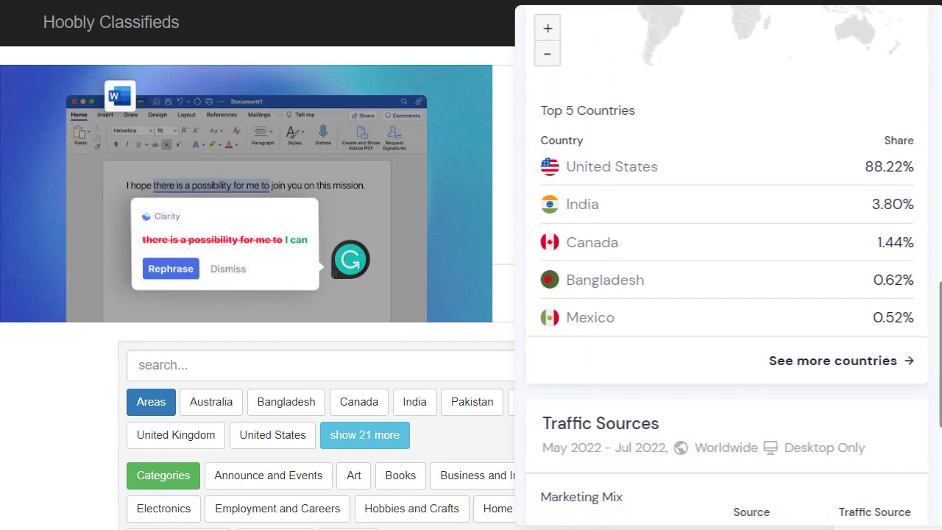
scroll(668, 75, up, 10)
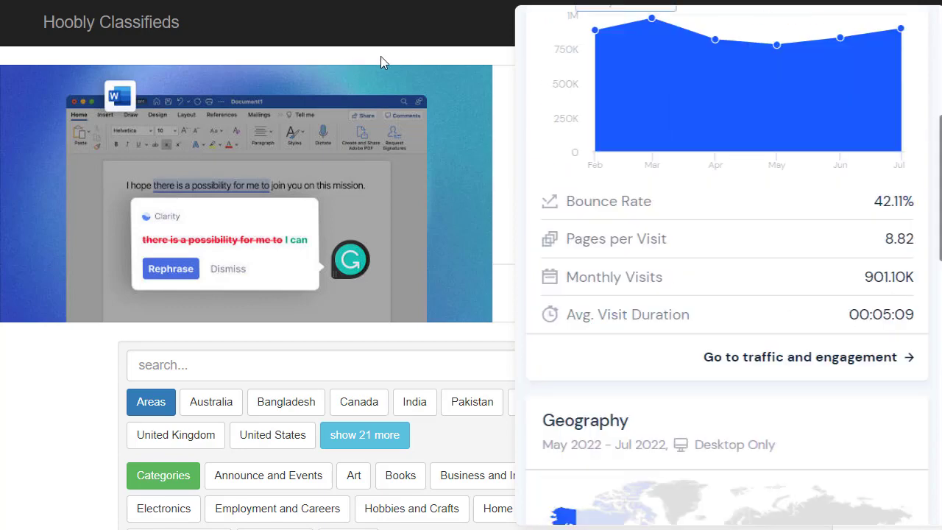
click(380, 56)
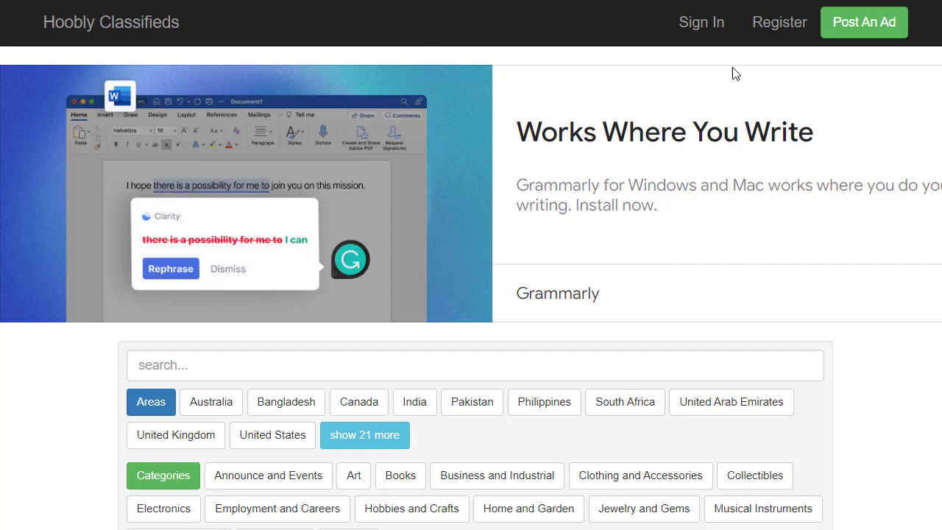
click(783, 26)
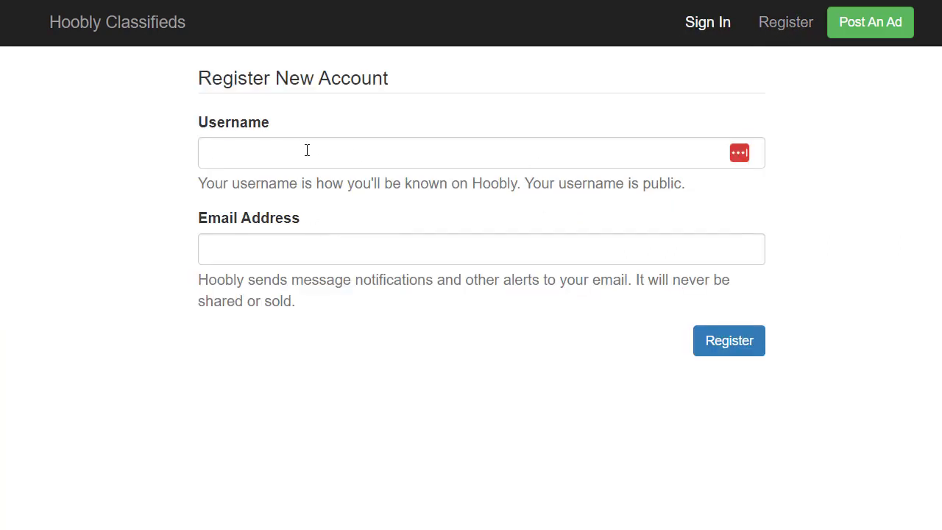
click(307, 150)
click(322, 269)
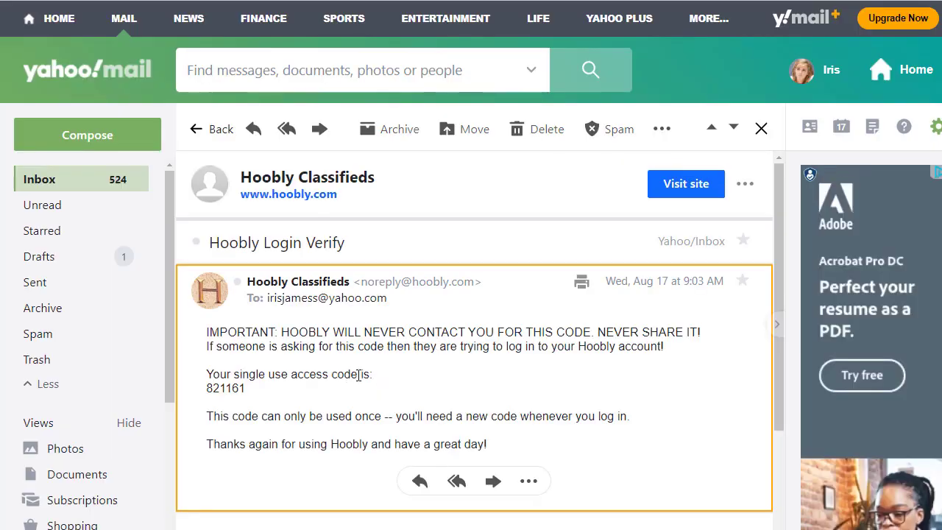
drag(247, 388, 209, 391)
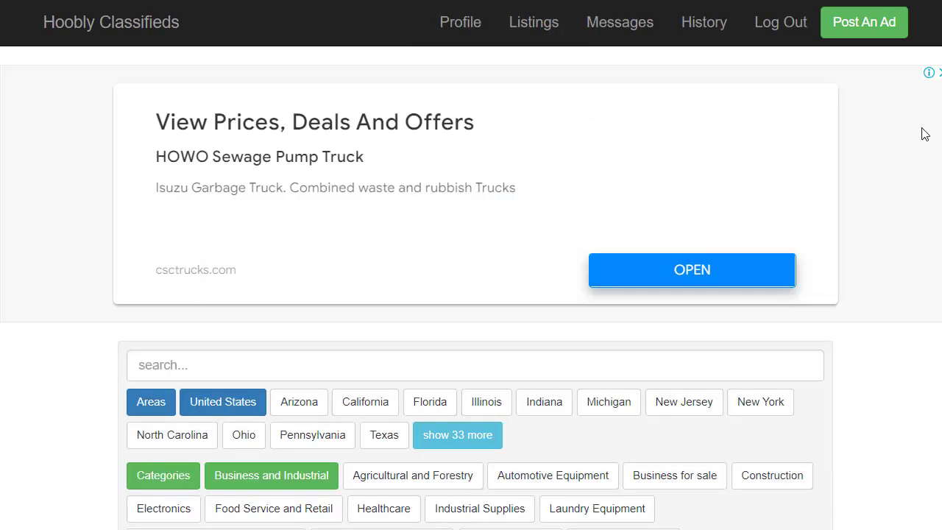
Browse the United States listings in Hoobly's Business and Industrial category, reviewing their titles, images and descriptions
scroll(471, 265, down, 10)
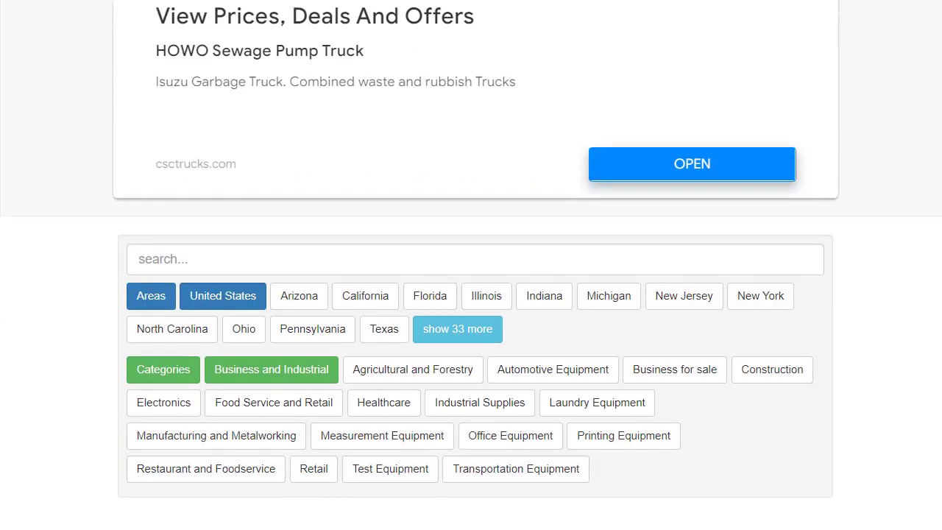
scroll(471, 265, down, 5)
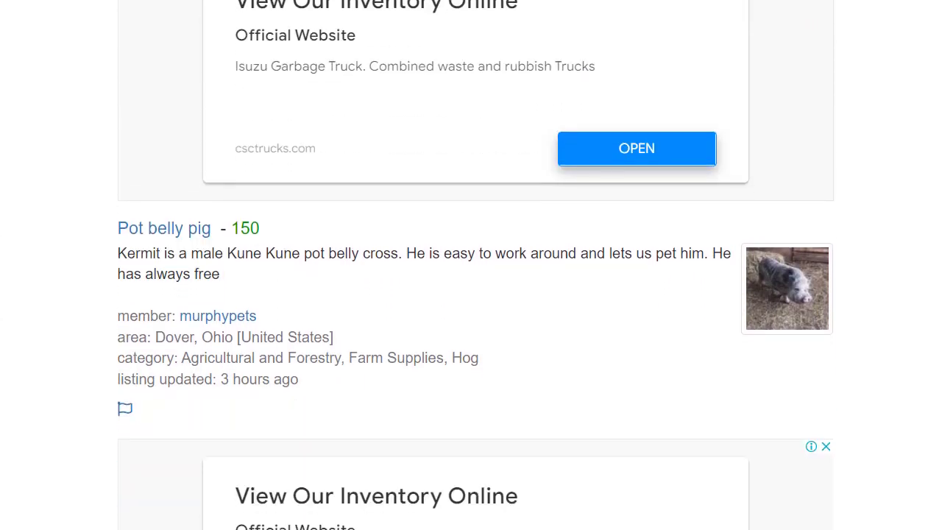
scroll(471, 265, down, 1)
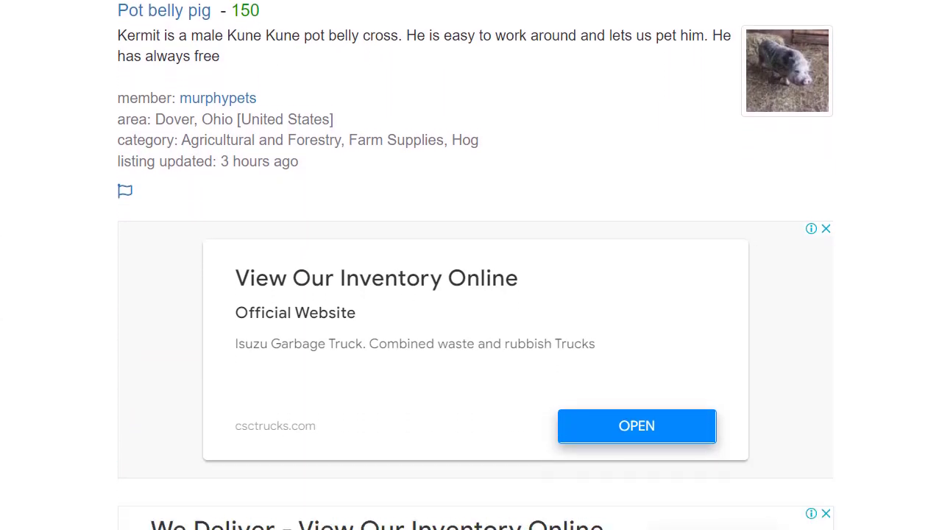
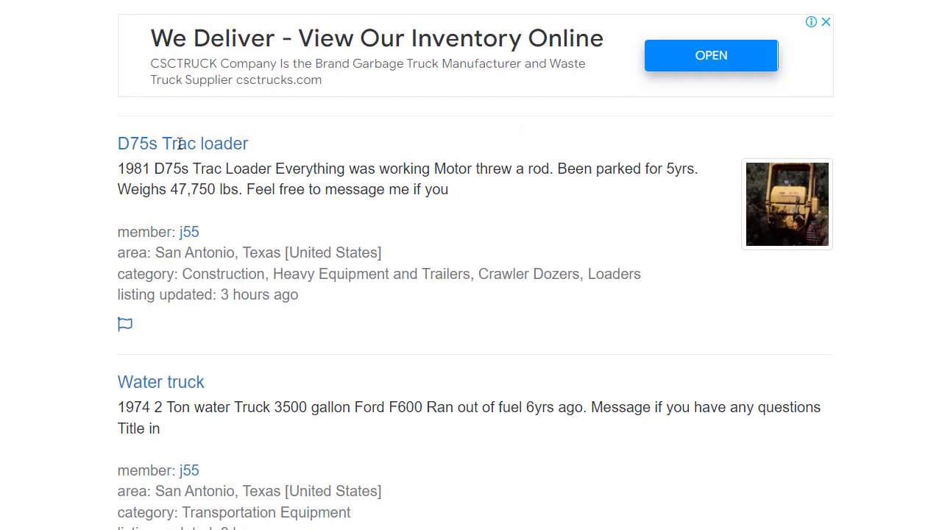
click(140, 149)
scroll(471, 295, down, 6)
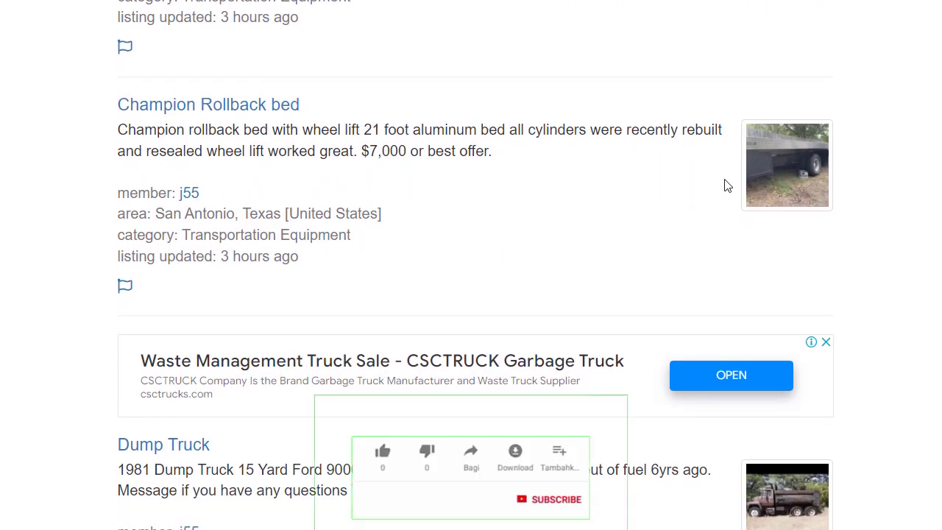
scroll(475, 265, down, 10)
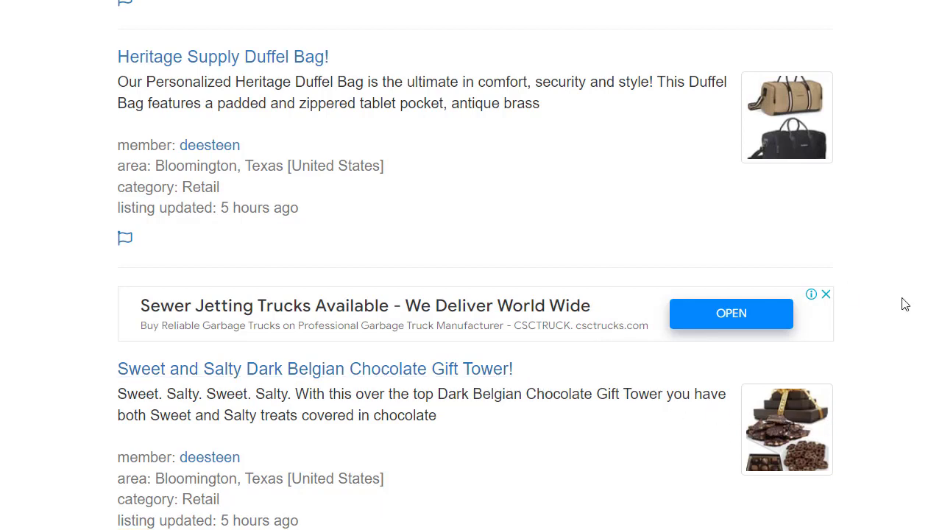
scroll(471, 295, up, 20)
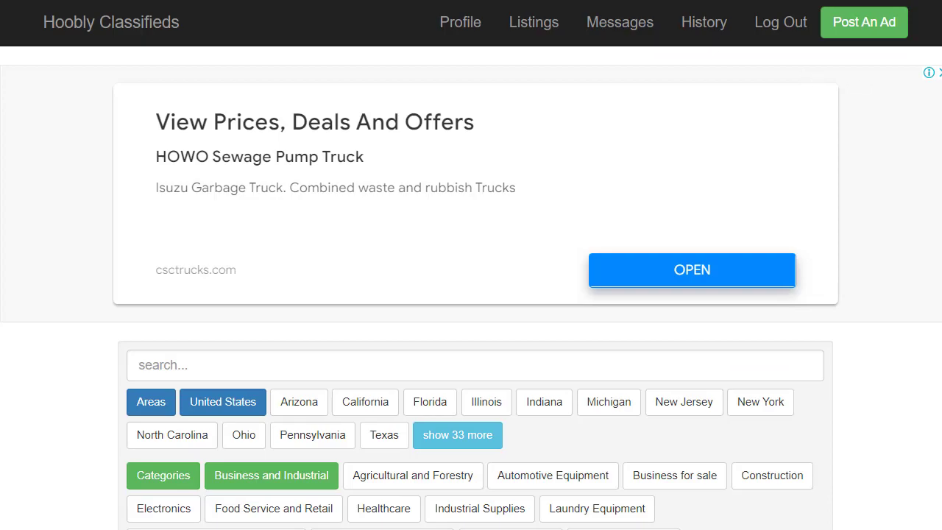
scroll(471, 295, down, 15)
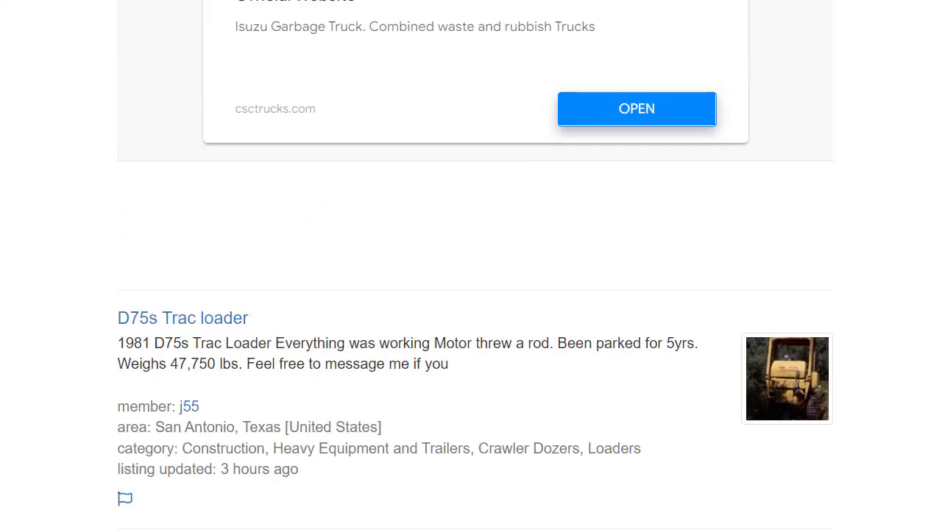
scroll(471, 294, up, 6)
scroll(471, 294, down, 15)
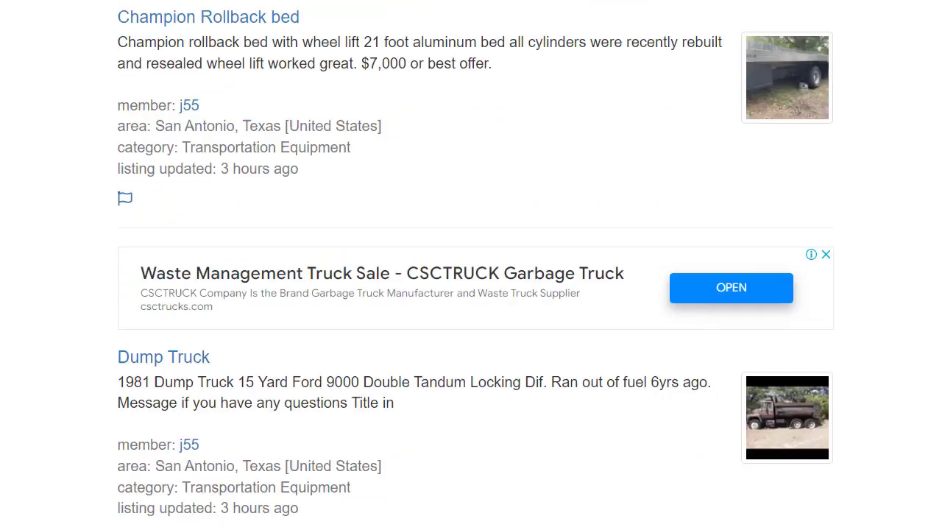
scroll(472, 294, down, 3)
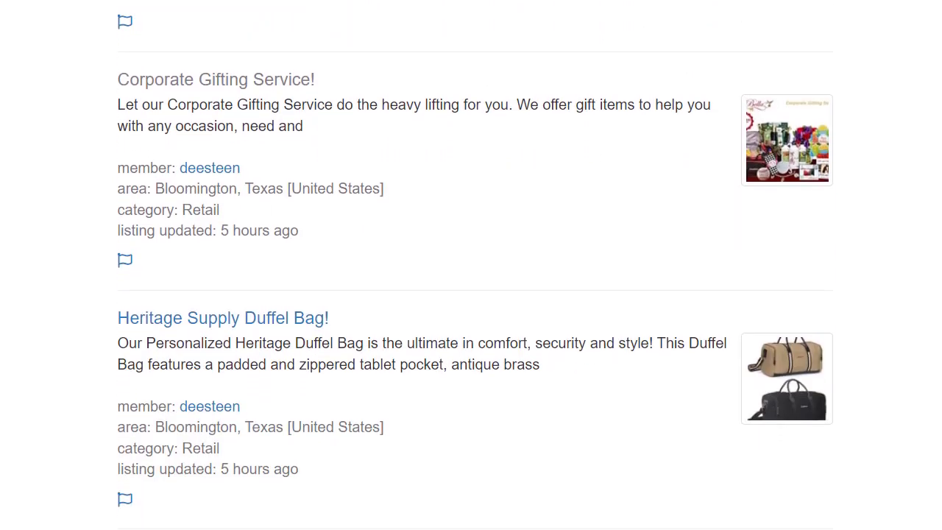
Open the "Corporate Gifting Service!" listing and examine its image, description text and website link
scroll(471, 294, up, 1)
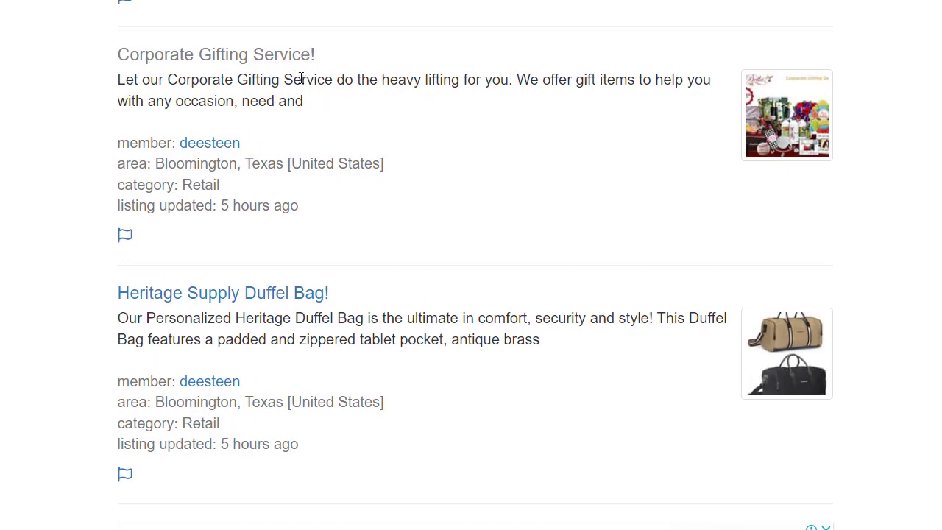
click(243, 60)
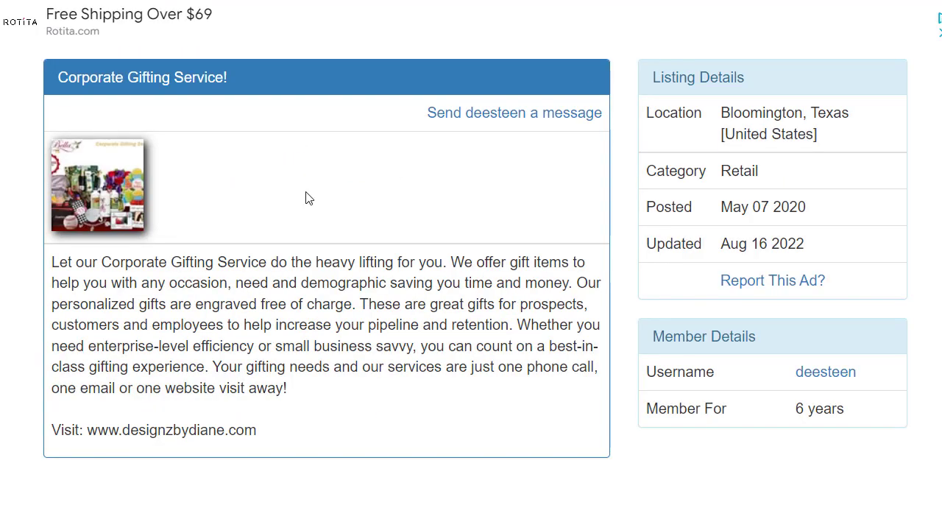
click(98, 183)
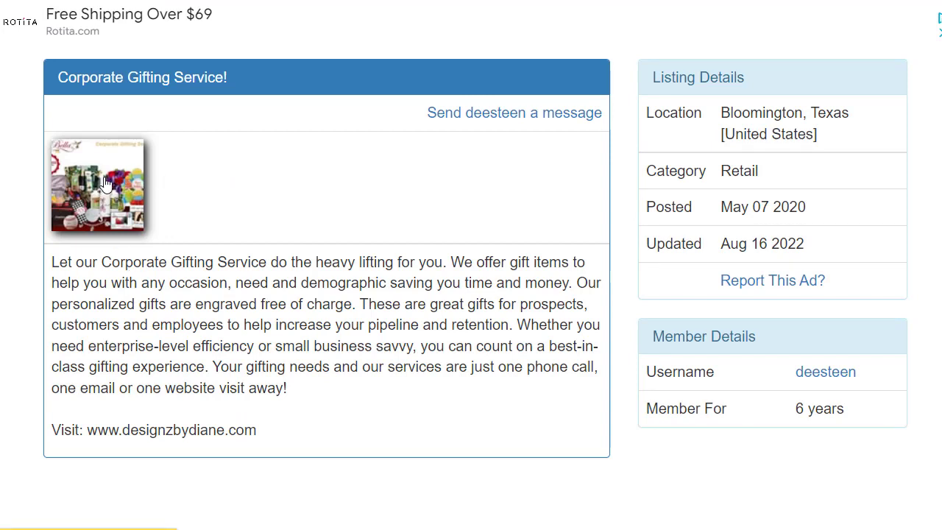
drag(103, 263, 437, 348)
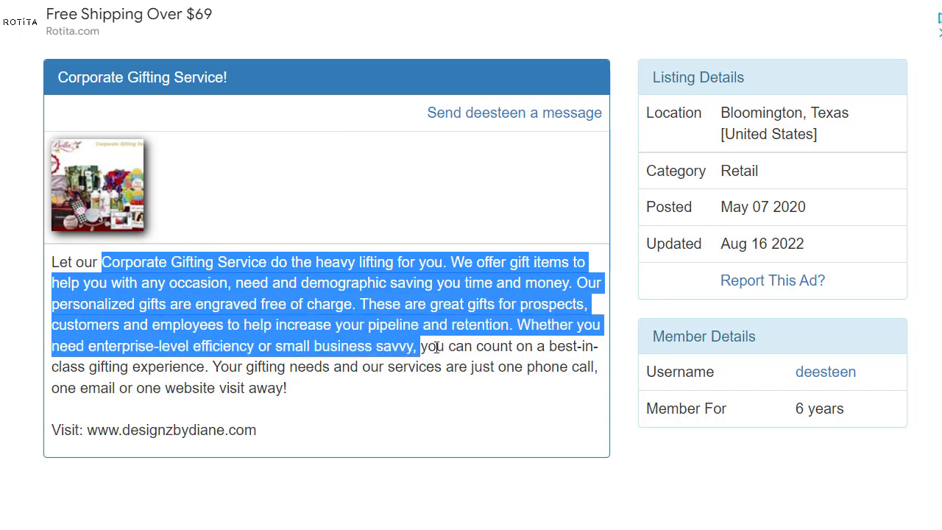
drag(270, 442, 63, 457)
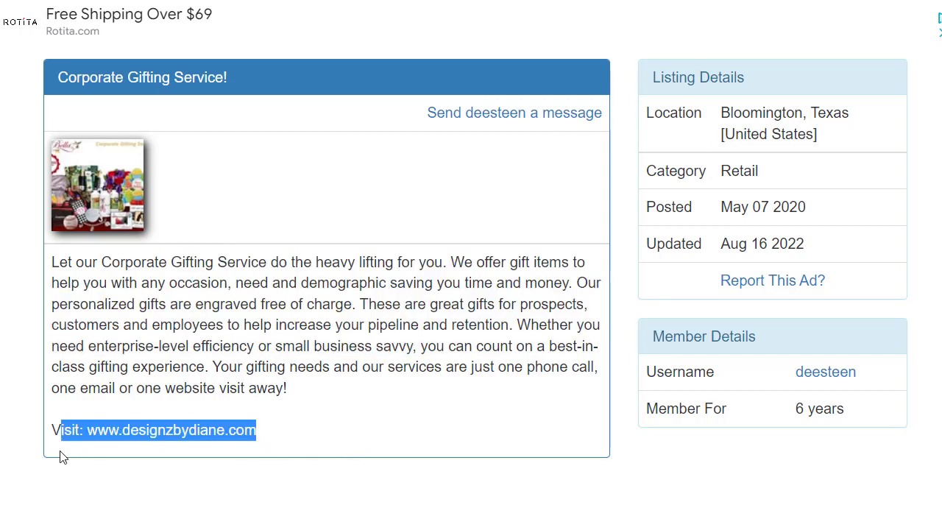
drag(63, 457, 189, 440)
click(557, 305)
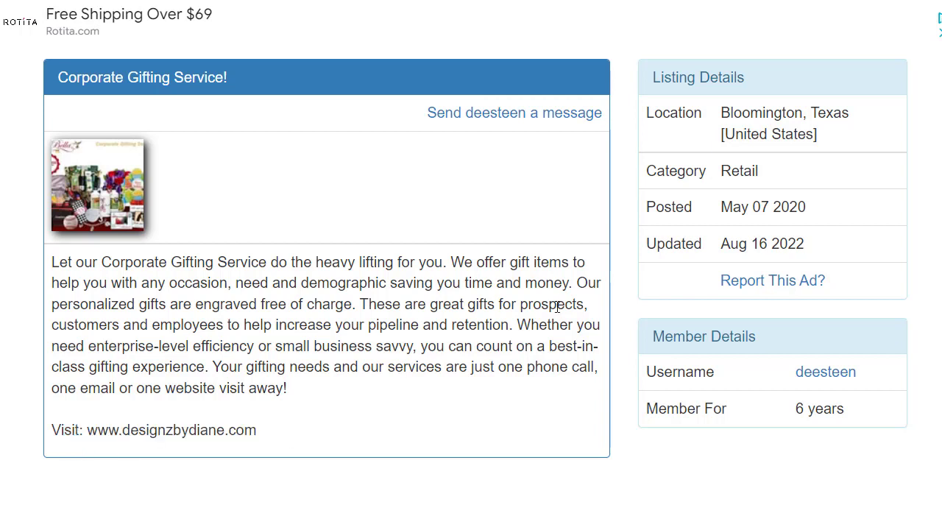
Review the gifting listing's location, category, posted and updated dates, and how long its member has been registered
drag(699, 125, 806, 134)
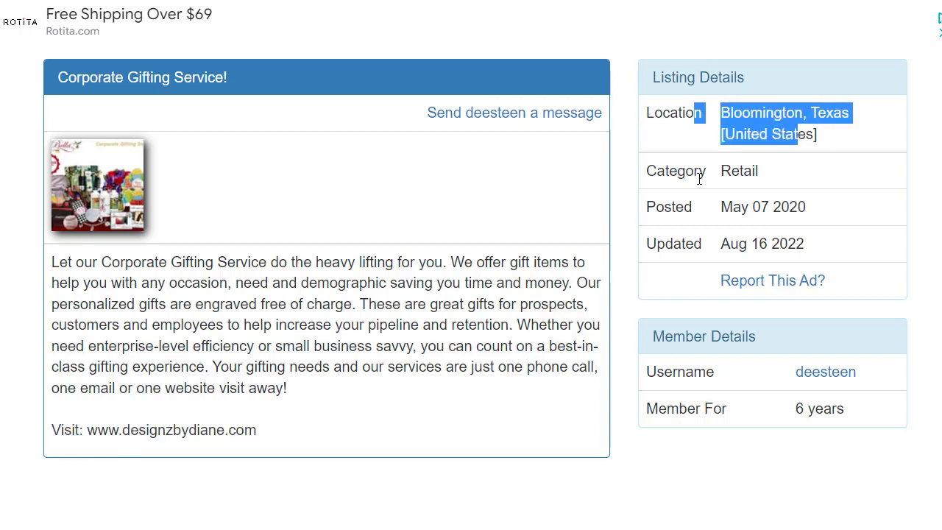
drag(700, 173, 824, 172)
drag(748, 207, 785, 205)
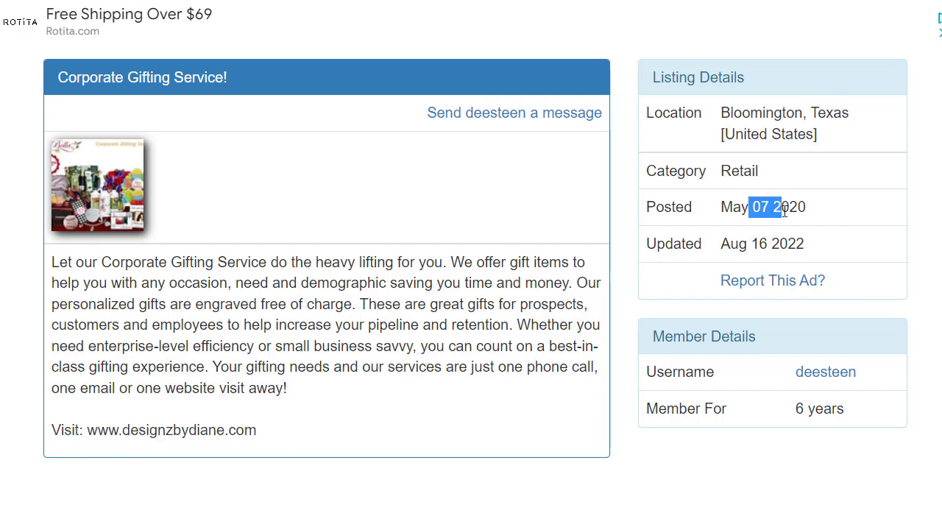
drag(720, 244, 799, 248)
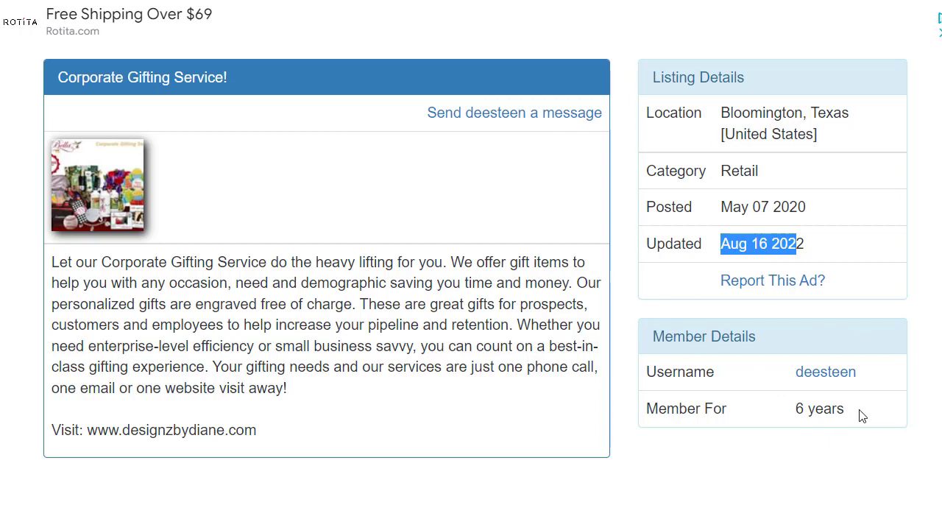
drag(860, 414, 749, 426)
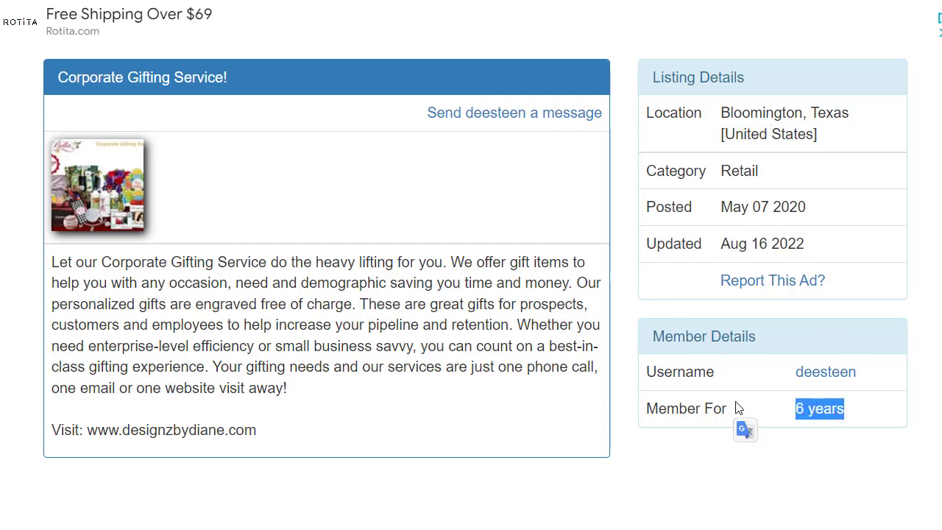
click(655, 451)
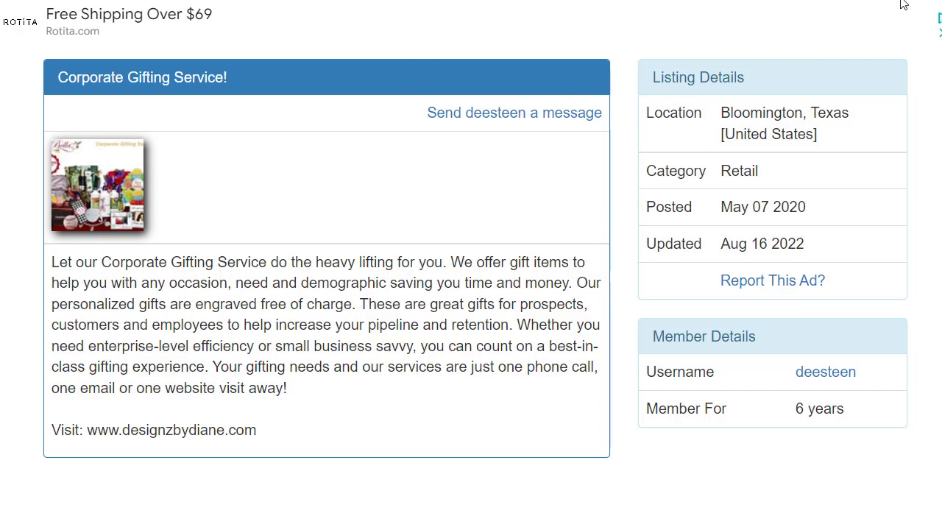
Set the Hoobly account's home area to Florida and check the account's subscription type
scroll(887, 15, up, 4)
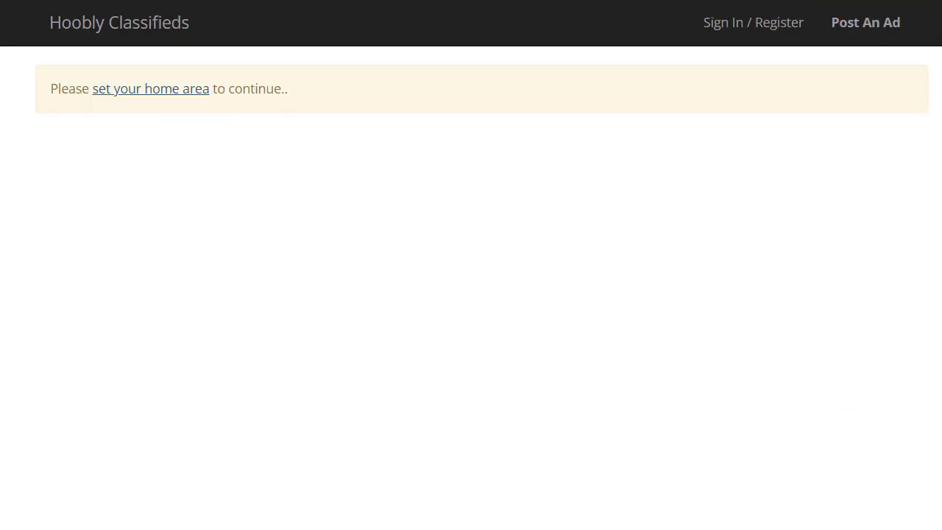
click(158, 99)
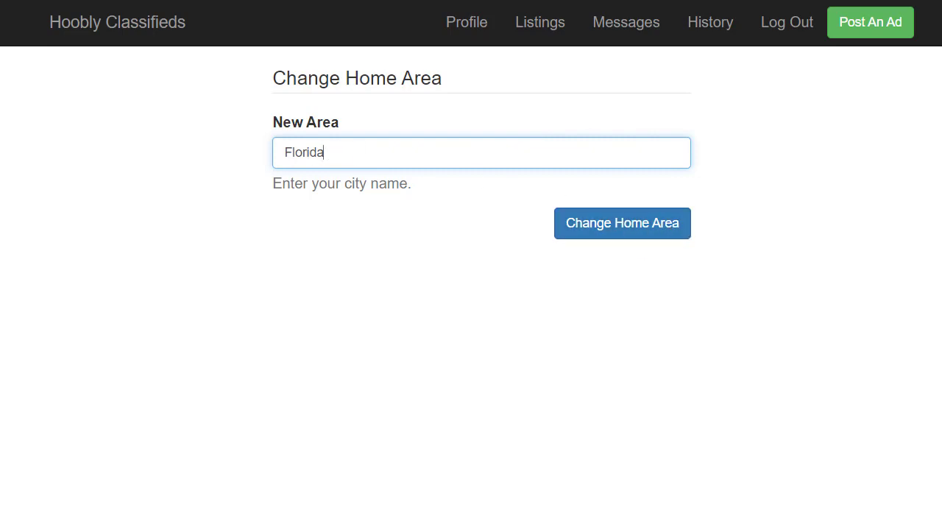
key(Return)
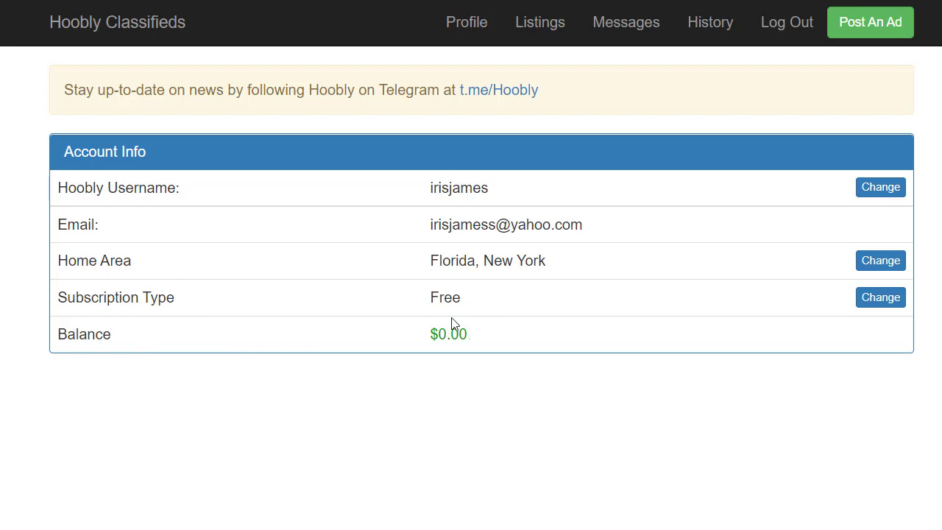
drag(471, 303, 414, 300)
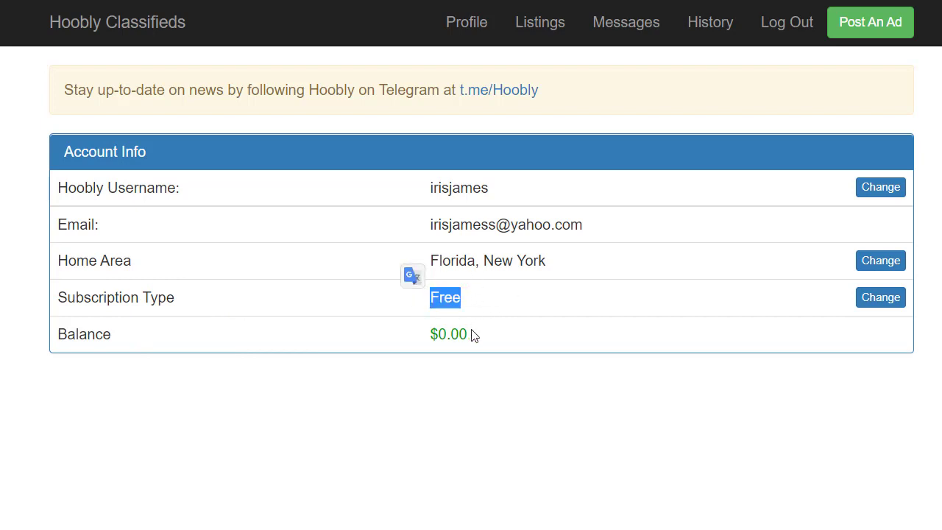
Open the form for posting a new ad and review its picture, category, headline, description and price fields
click(874, 29)
click(884, 265)
click(884, 31)
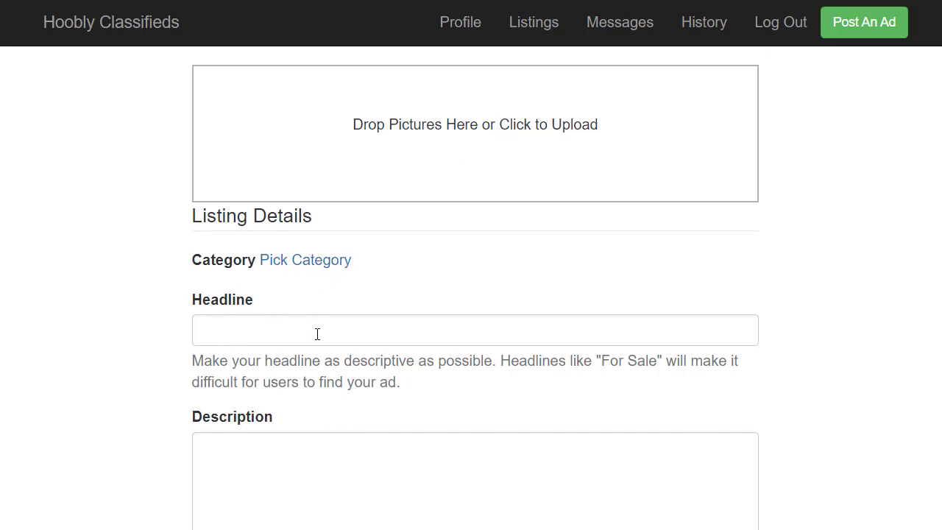
click(303, 457)
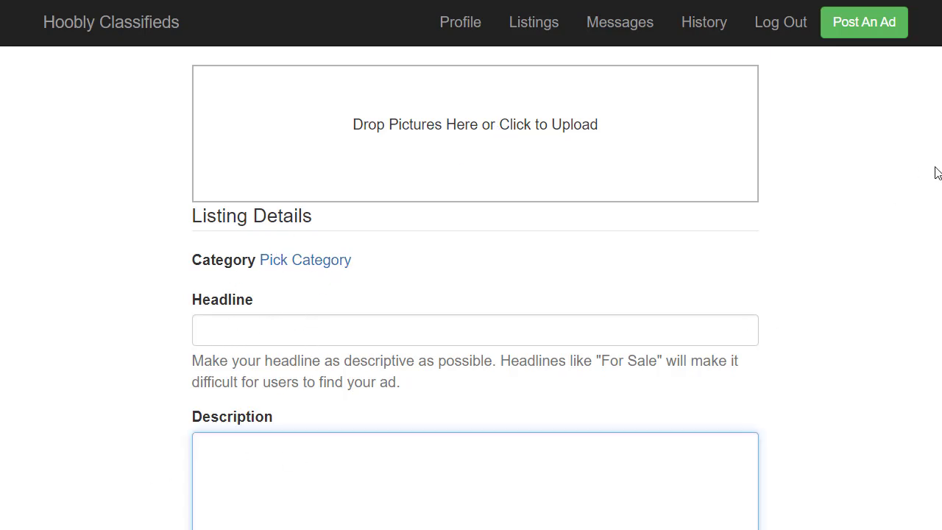
scroll(933, 346, down, 4)
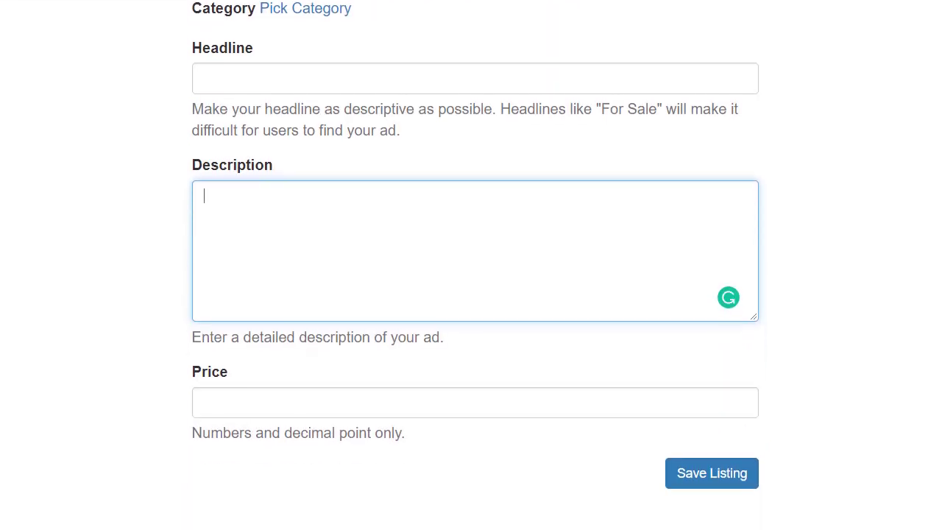
Upload the "Free Samples" picture from the Desktop folder to the ad
scroll(611, 359, up, 4)
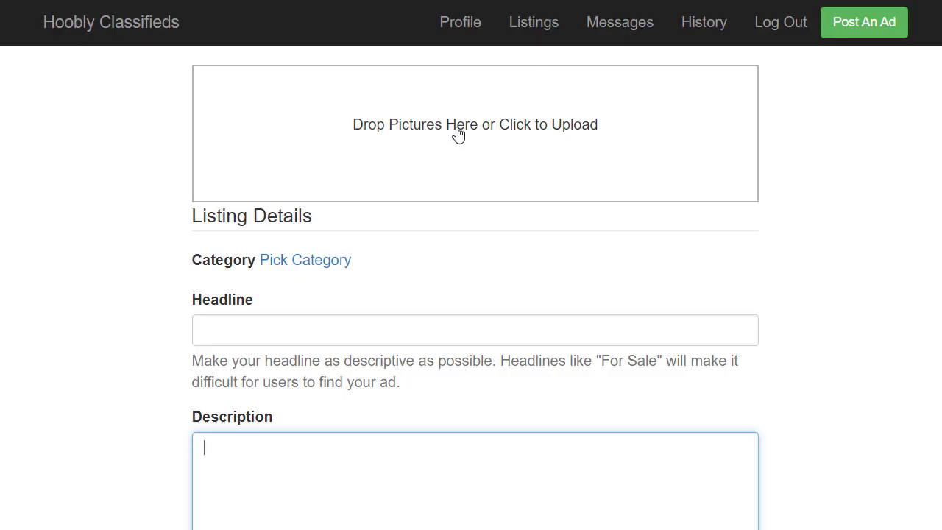
click(458, 134)
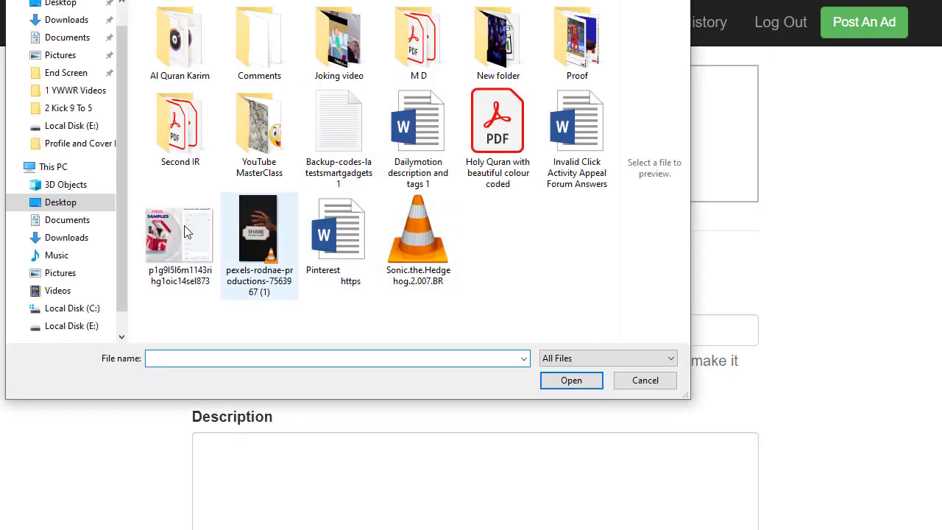
double_click(171, 227)
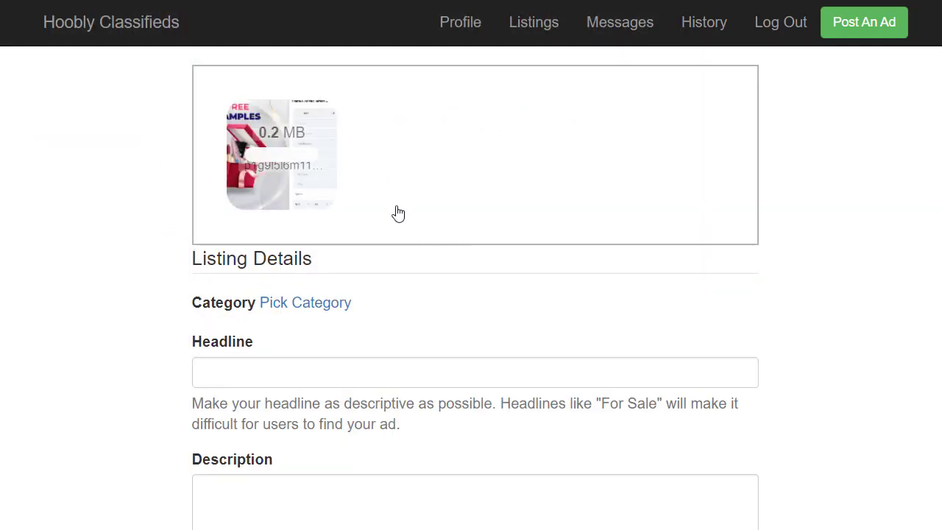
Set the ad's category to Luggage under Women's Accessories in Clothing and Accessories
click(320, 304)
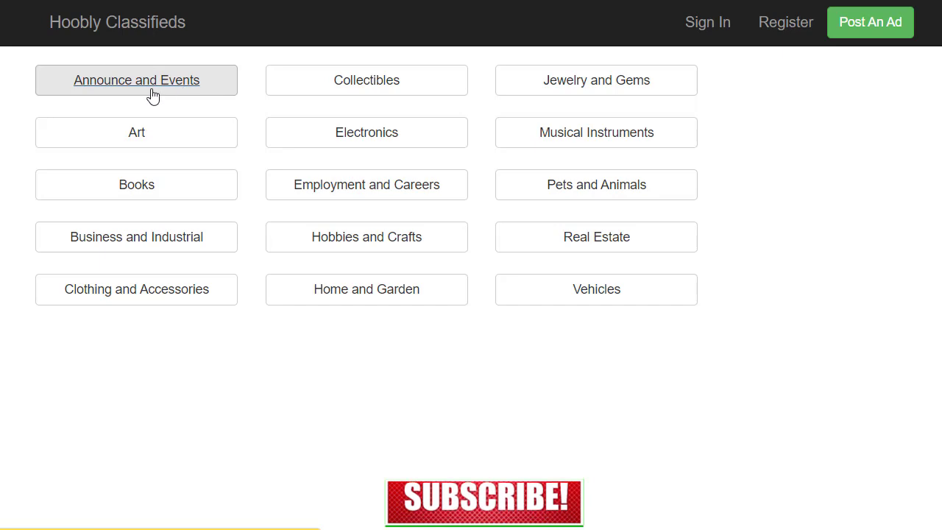
click(189, 298)
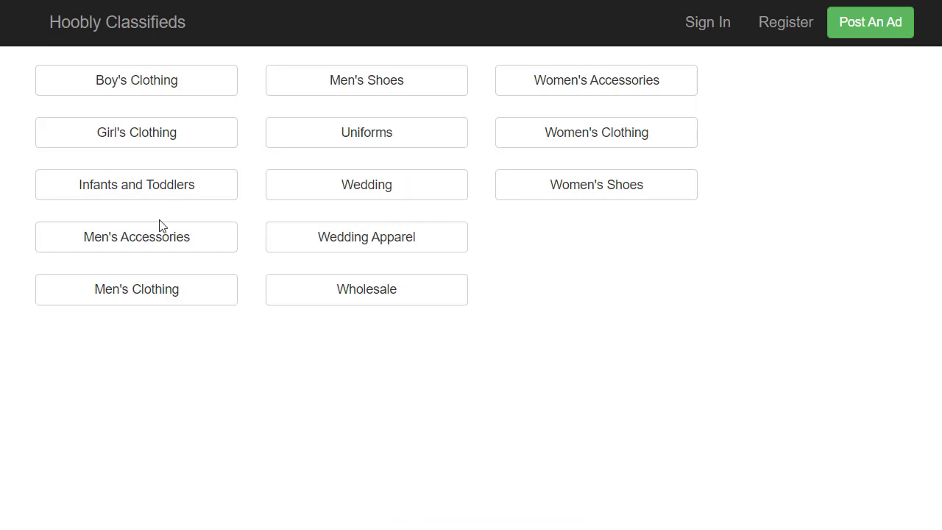
click(190, 196)
click(626, 88)
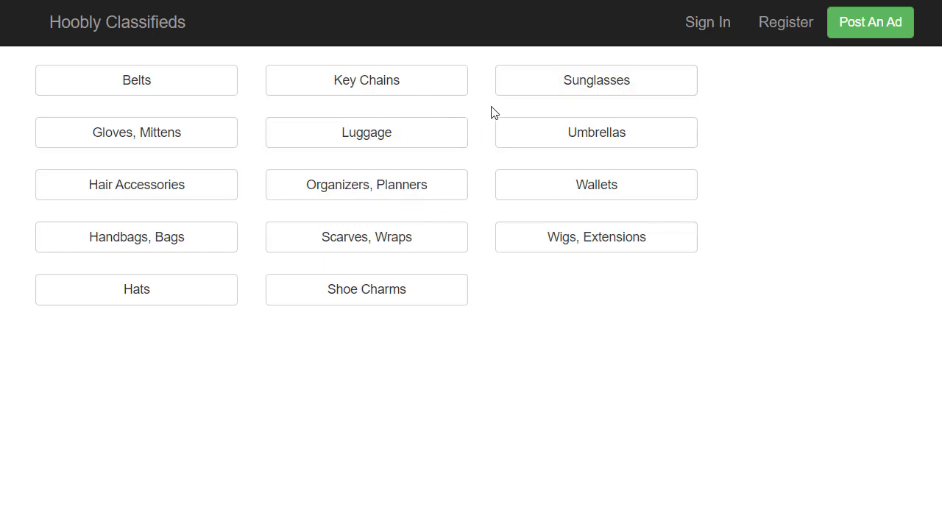
click(516, 126)
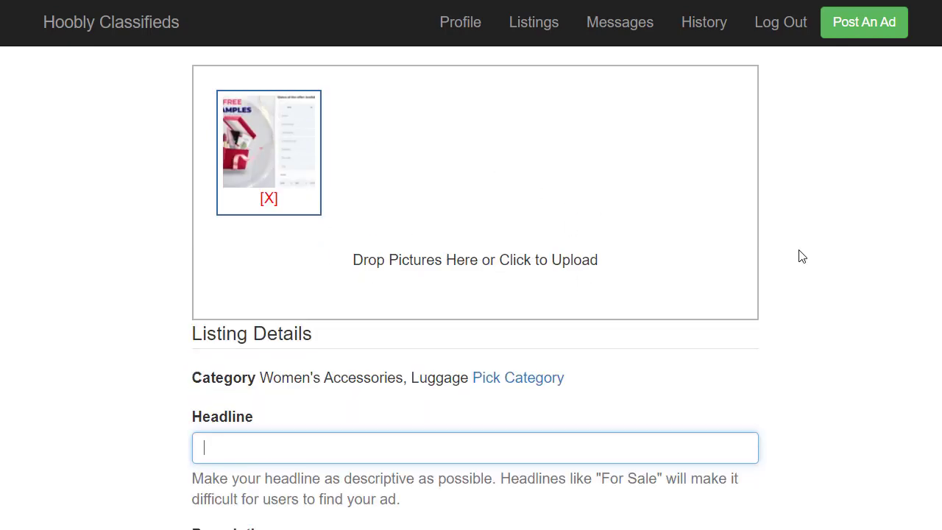
Copy the offer title "Enter for Cosmetic Samples Now!" from CPAGrip and paste it as the ad's headline on Hoobly
scroll(472, 265, down, 4)
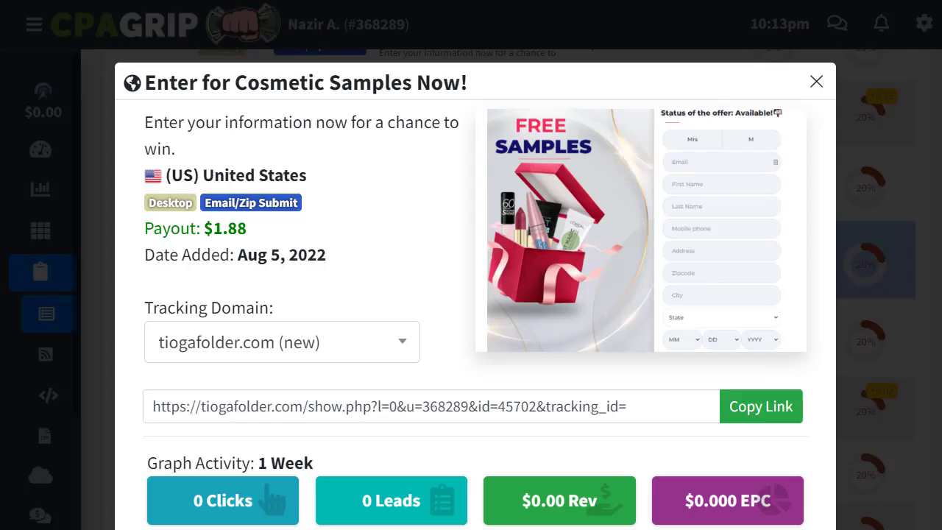
triple_click(404, 82)
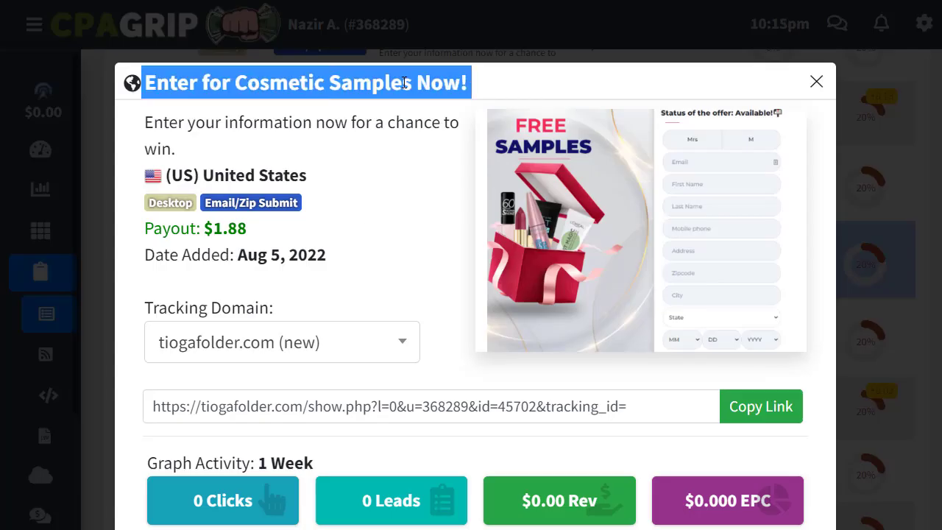
right_click(404, 82)
click(444, 104)
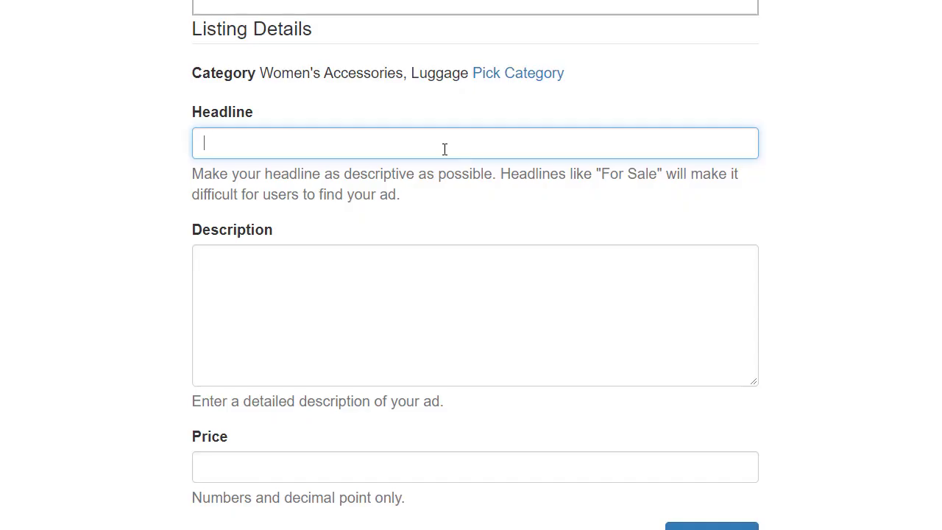
key(ctrl+v)
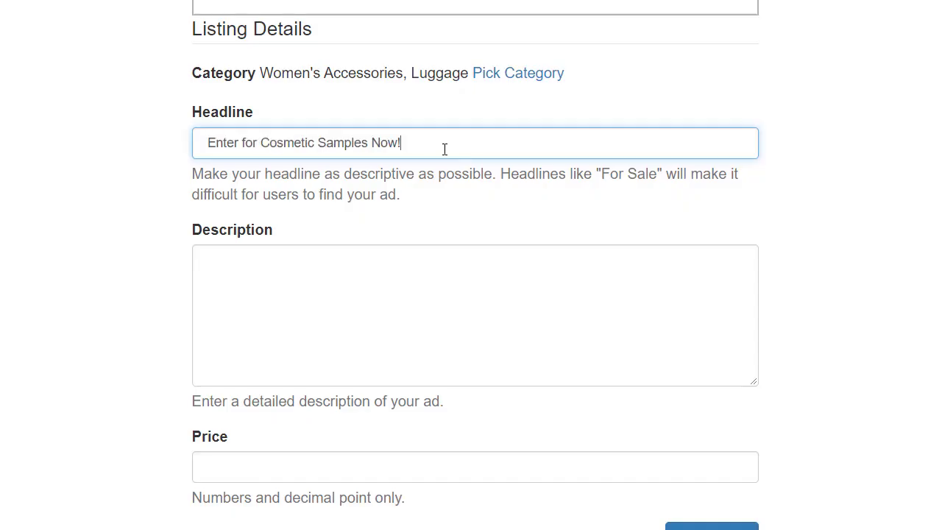
Paste the prepared free cosmetic samples text into the ad's description and enlarge the description box to show all of it
key(alt+Tab)
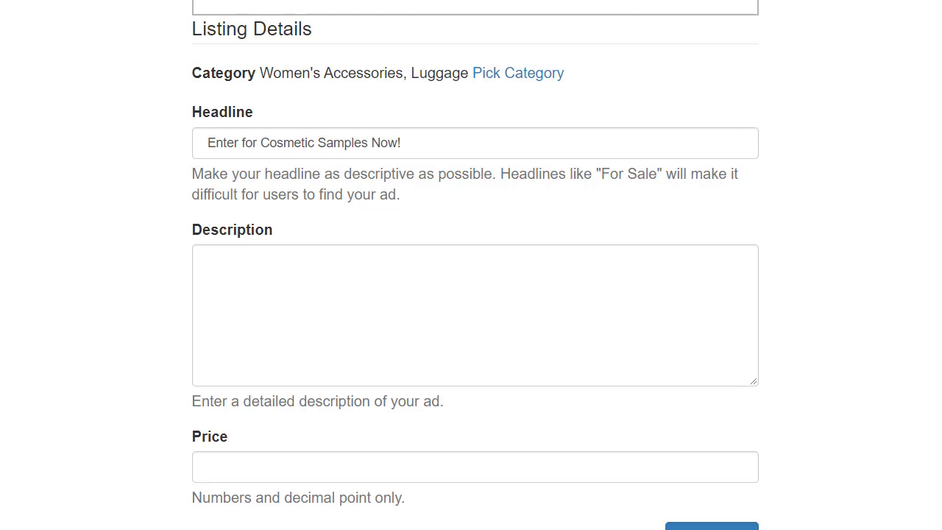
click(635, 338)
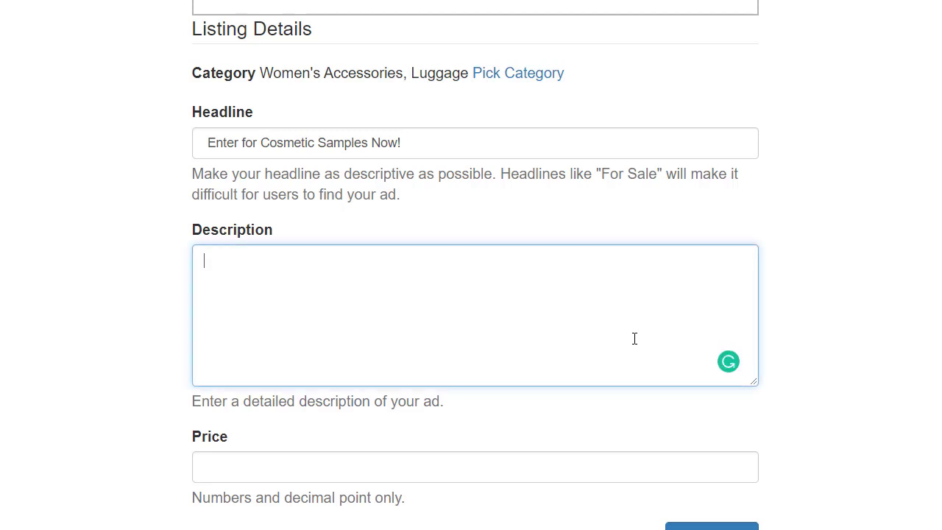
key(ctrl+v)
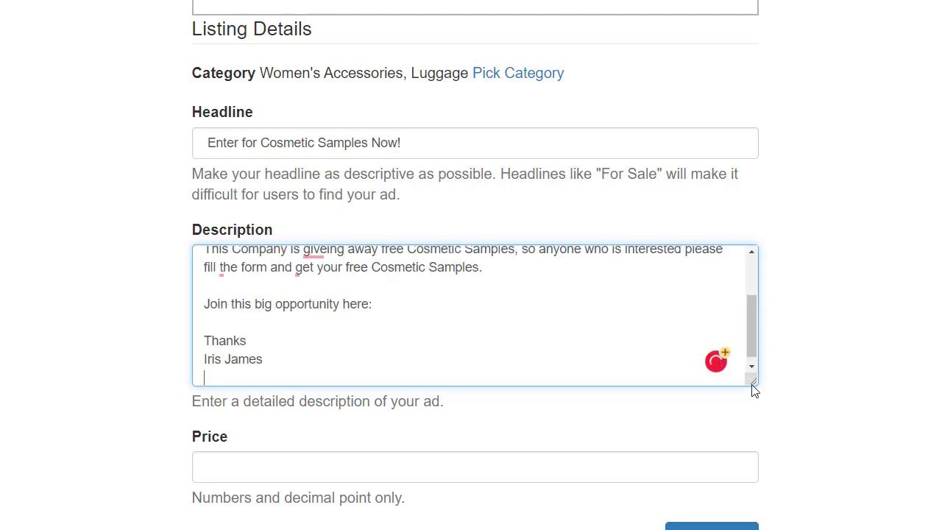
drag(755, 381, 757, 493)
Correct the description's flagged wording to "biggest", "a company", "giving" and "out the", and clear the suggestion on "get"
mouse_move(346, 280)
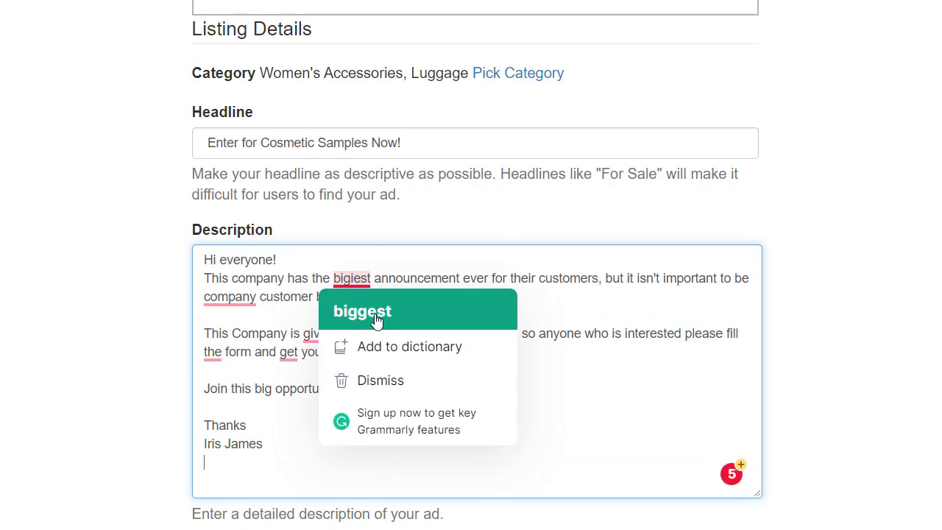
click(376, 315)
mouse_move(302, 298)
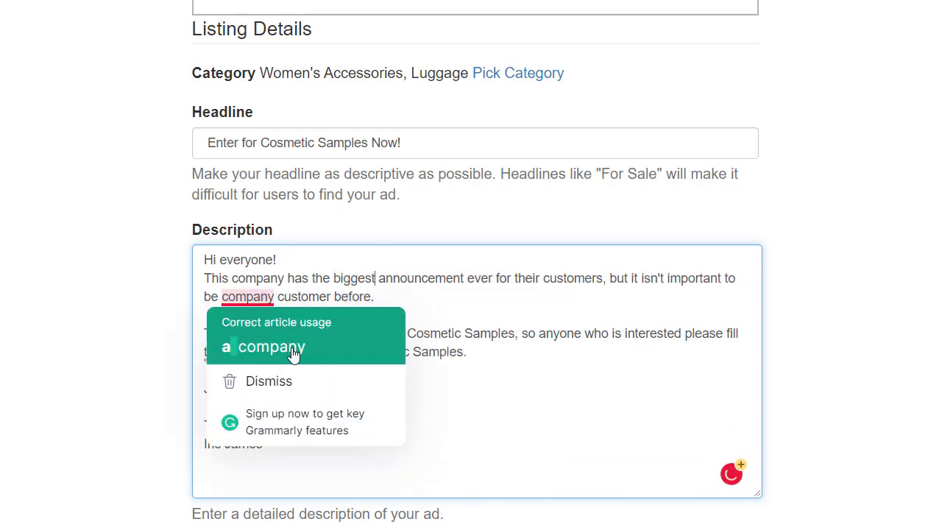
click(292, 344)
mouse_move(327, 335)
click(331, 383)
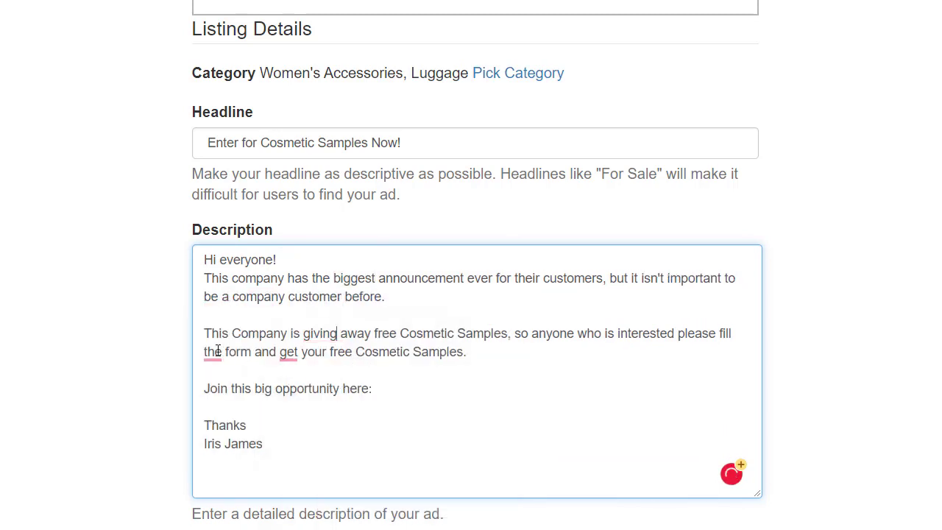
mouse_move(213, 353)
click(243, 401)
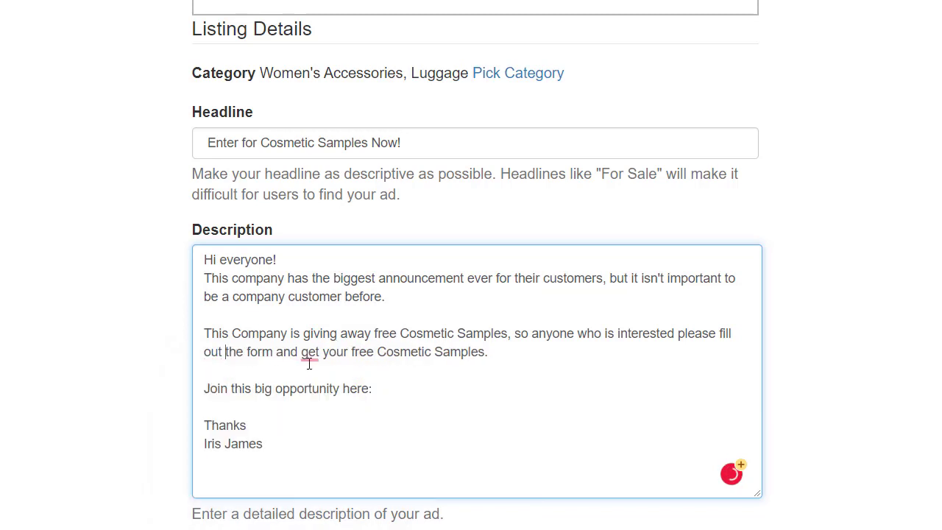
mouse_move(309, 355)
click(339, 400)
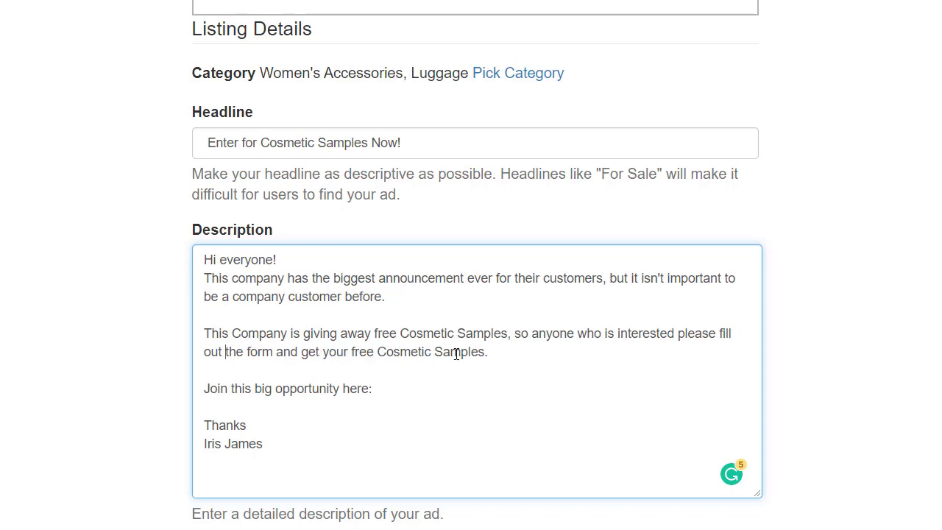
drag(503, 359, 303, 353)
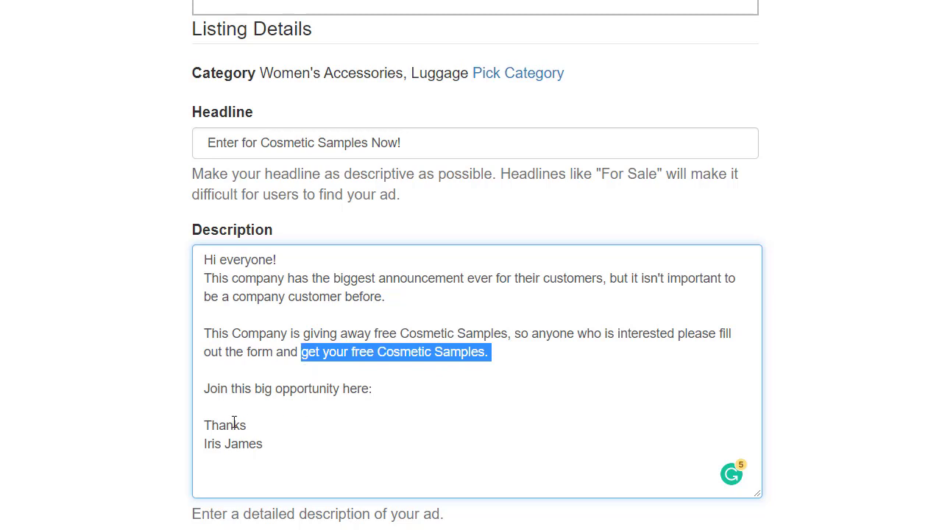
drag(283, 394, 382, 398)
click(252, 462)
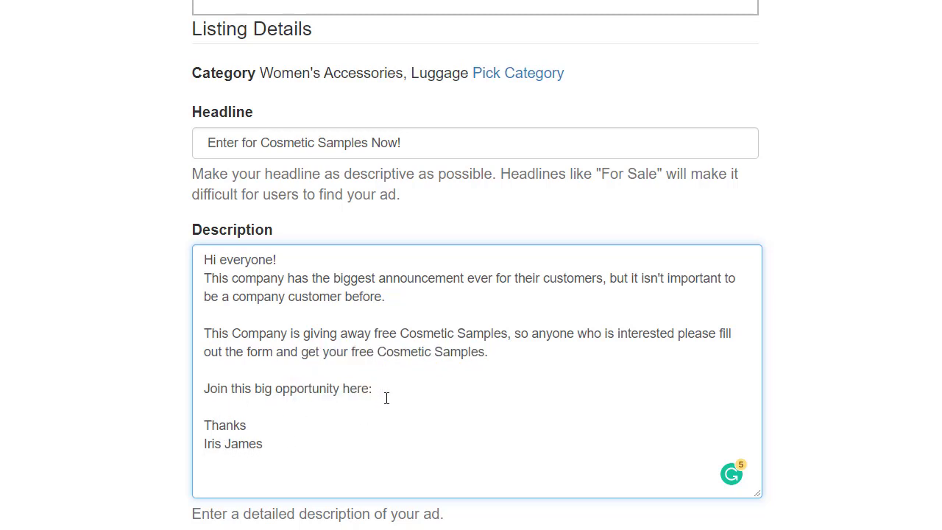
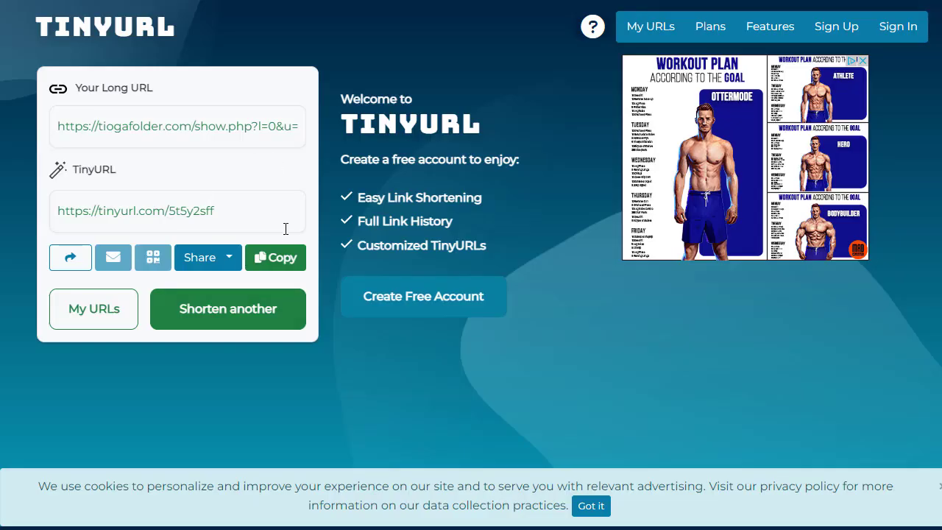
click(278, 259)
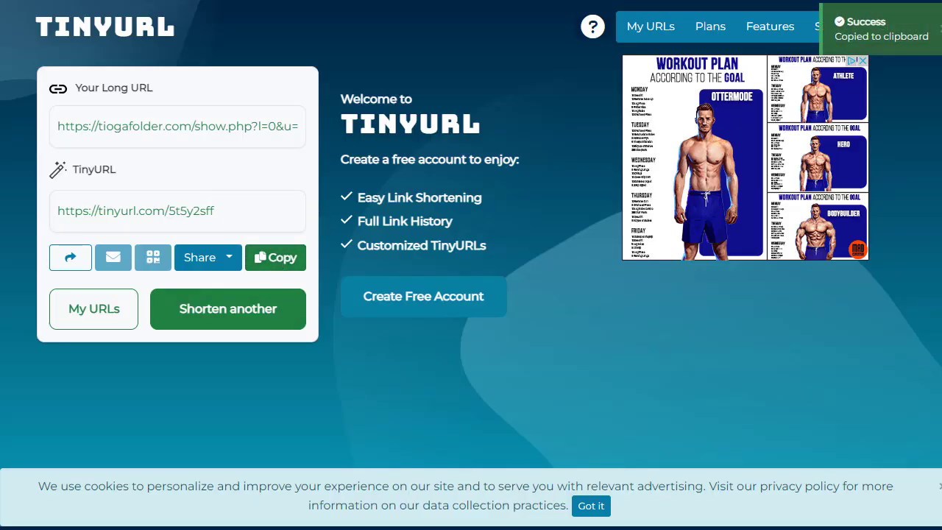
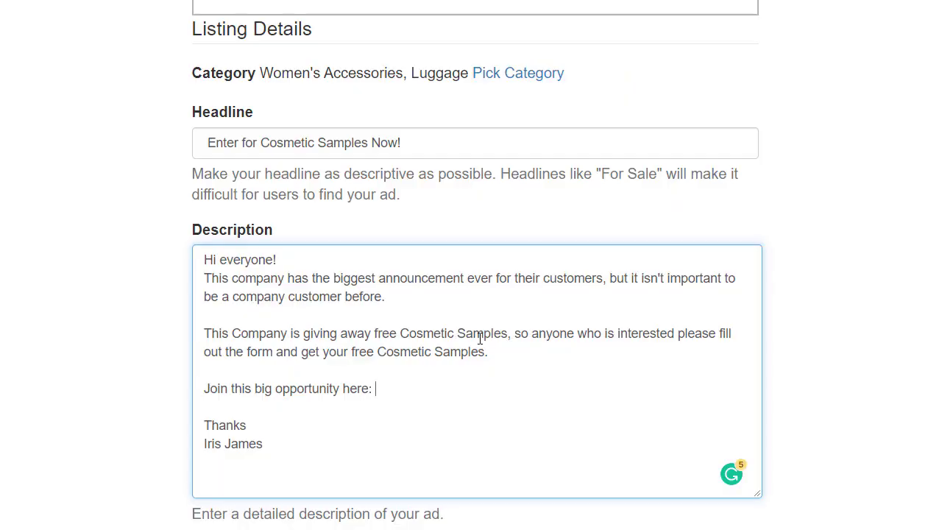
text(https://tinyurl.com/5t5y2sff)
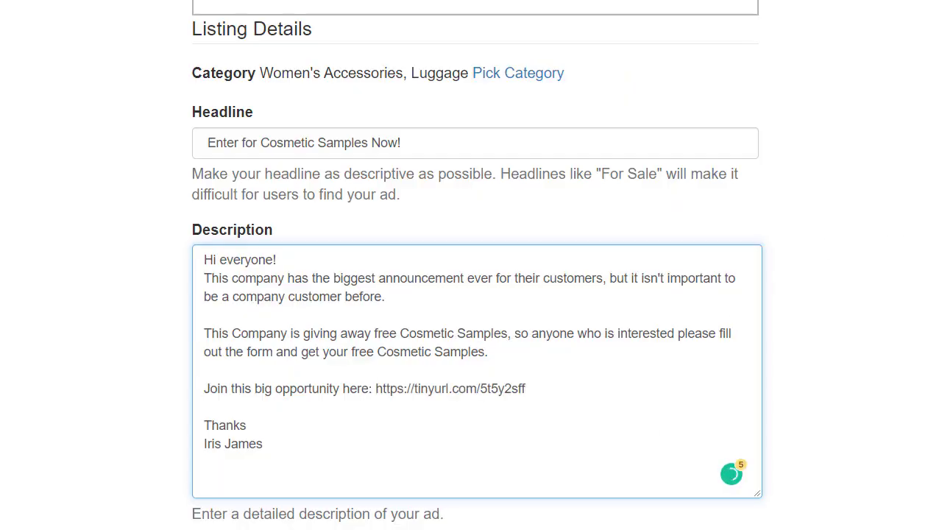
Set the ad's price to $0 and save the listing
scroll(477, 265, down, 3)
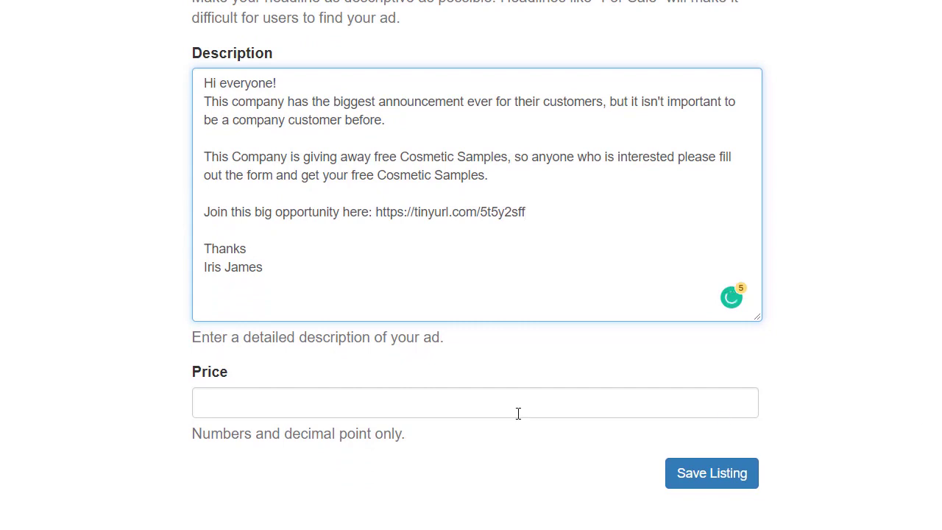
click(487, 405)
text($0)
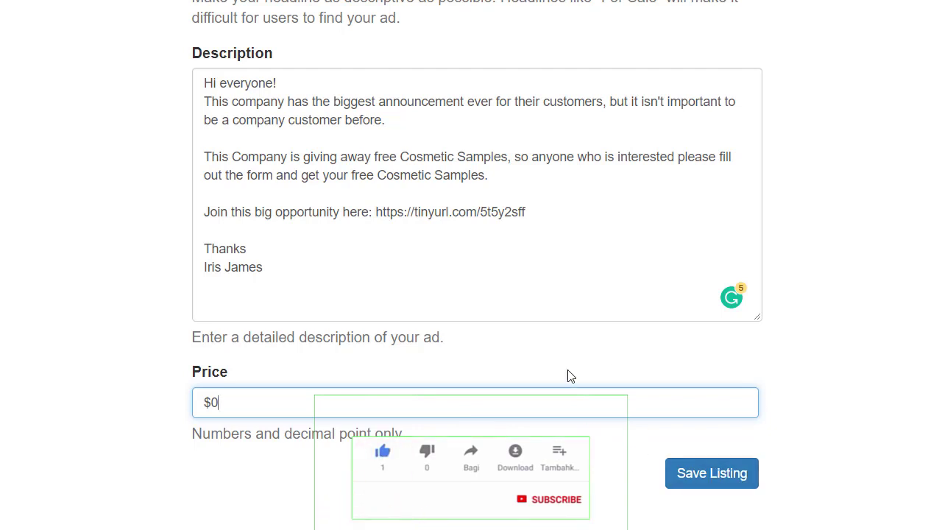
click(734, 478)
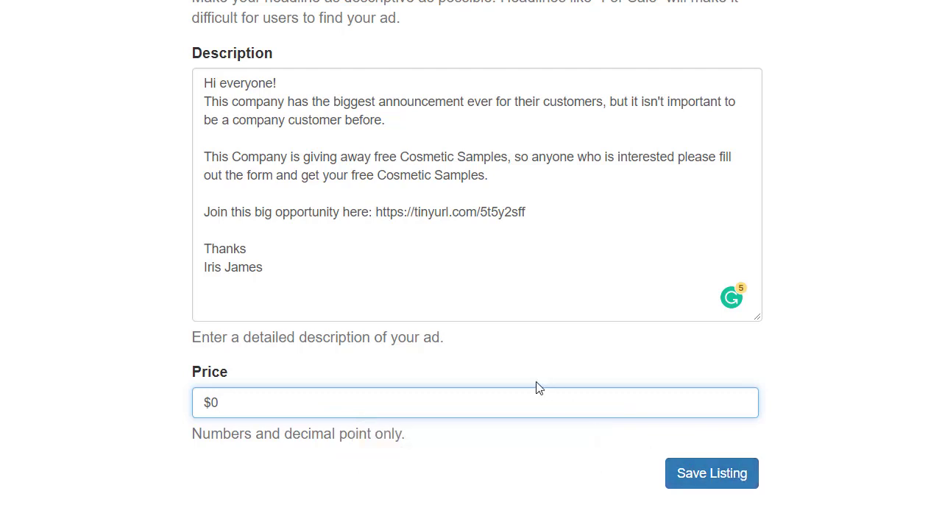
Clear the ad's price and save the listing
key(BackSpace)
key(BackSpace)
click(732, 477)
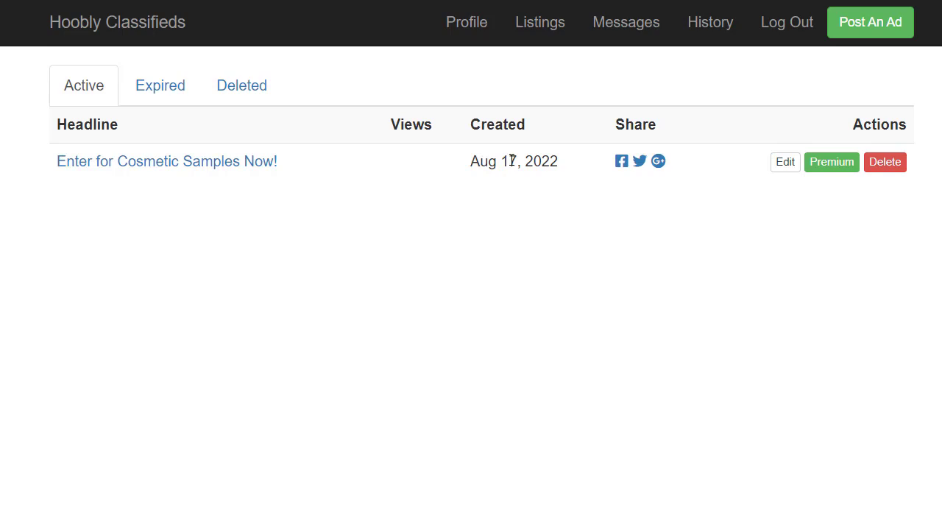
Open the posted "Enter for Cosmetic Samples Now!" ad and review its description and shortened link
click(786, 162)
click(197, 168)
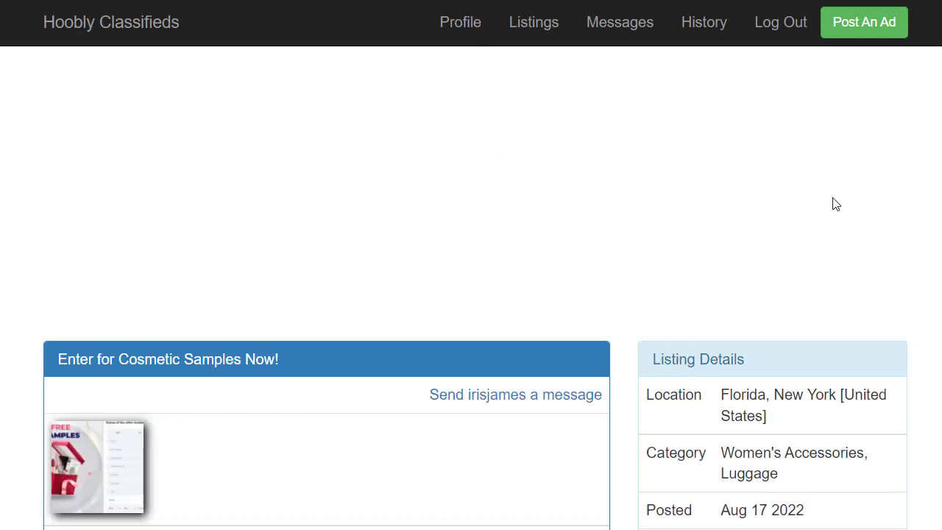
scroll(471, 280, down, 5)
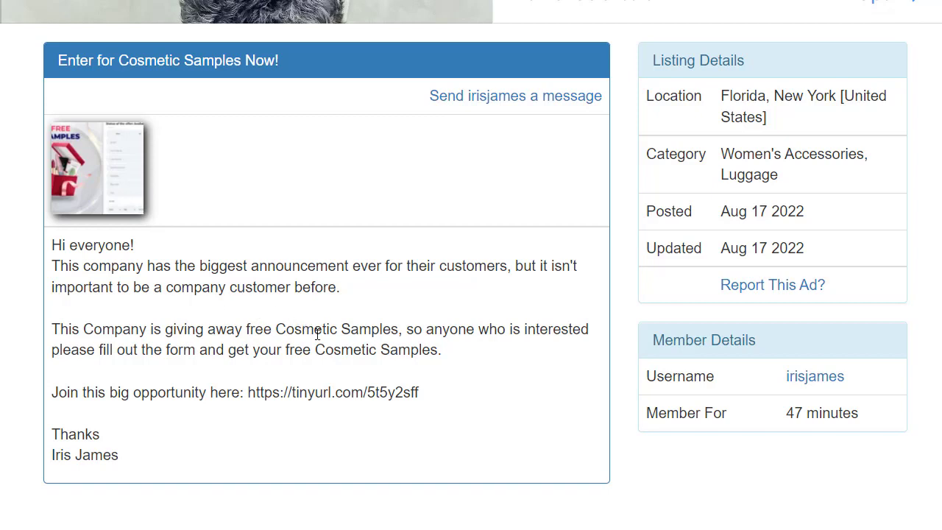
drag(421, 395, 226, 395)
click(347, 323)
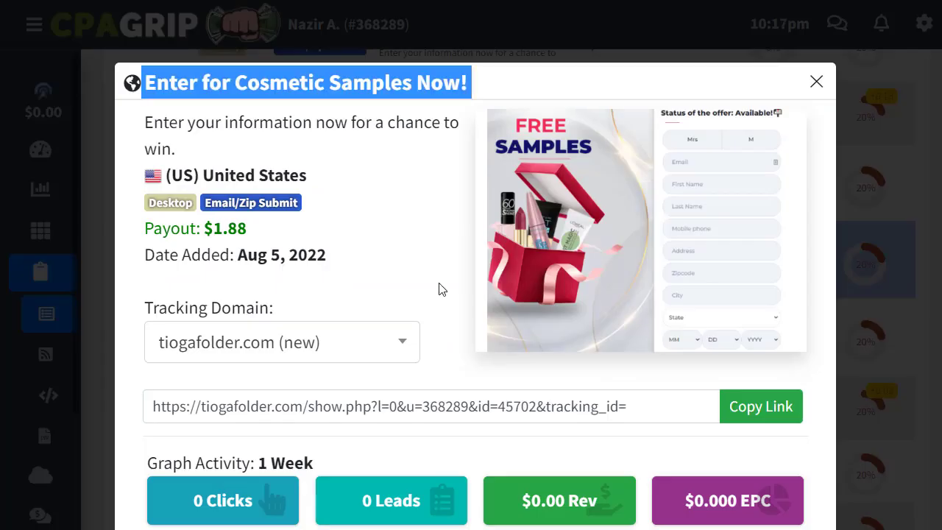
Review the cosmetic offer's payout on CPAGrip and the United States' share of Hoobly's traffic, returning to the posted ad
drag(264, 236, 203, 230)
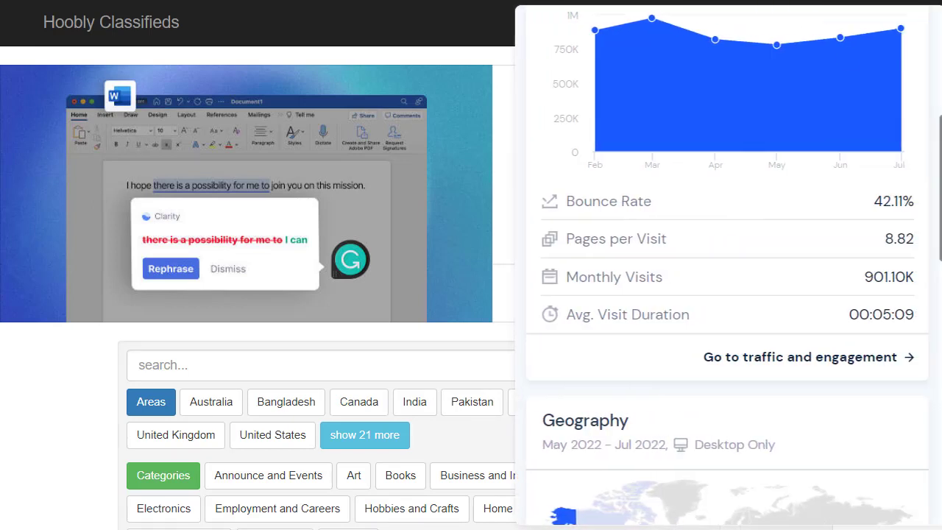
drag(939, 129, 940, 315)
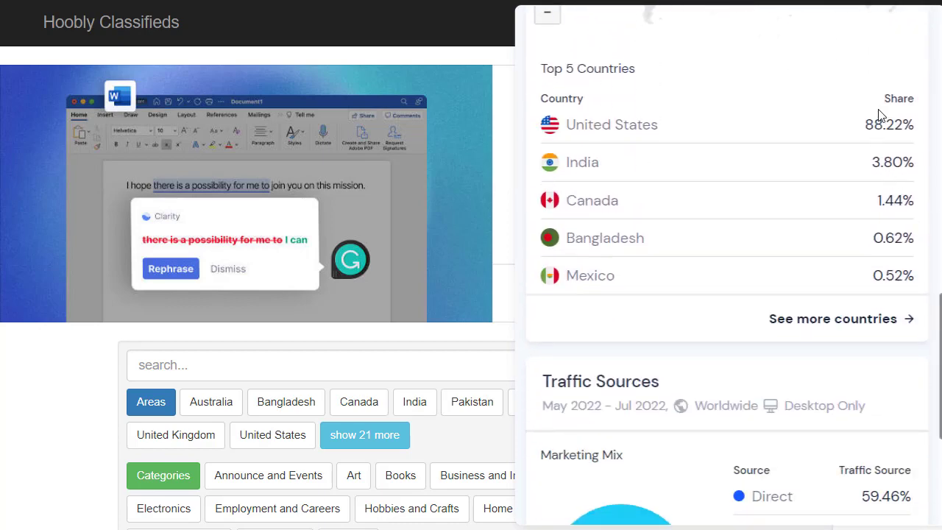
triple_click(905, 140)
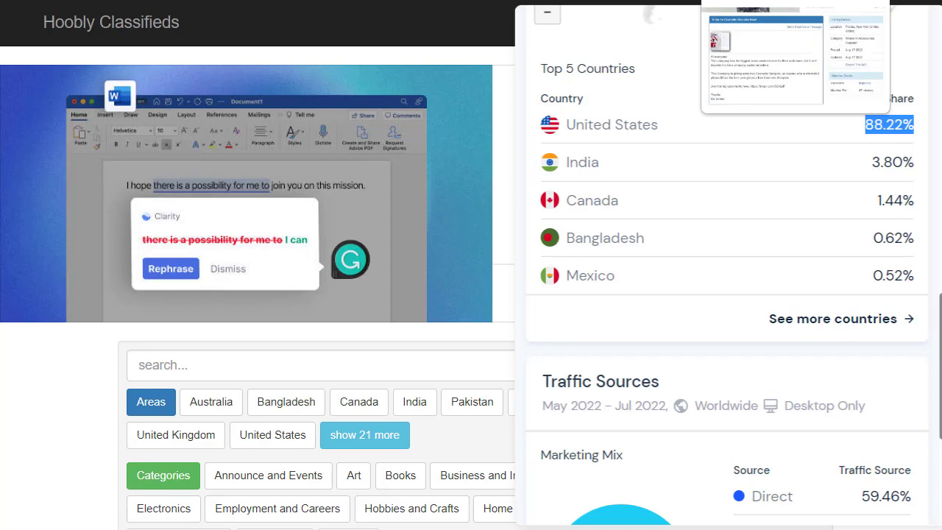
click(796, 0)
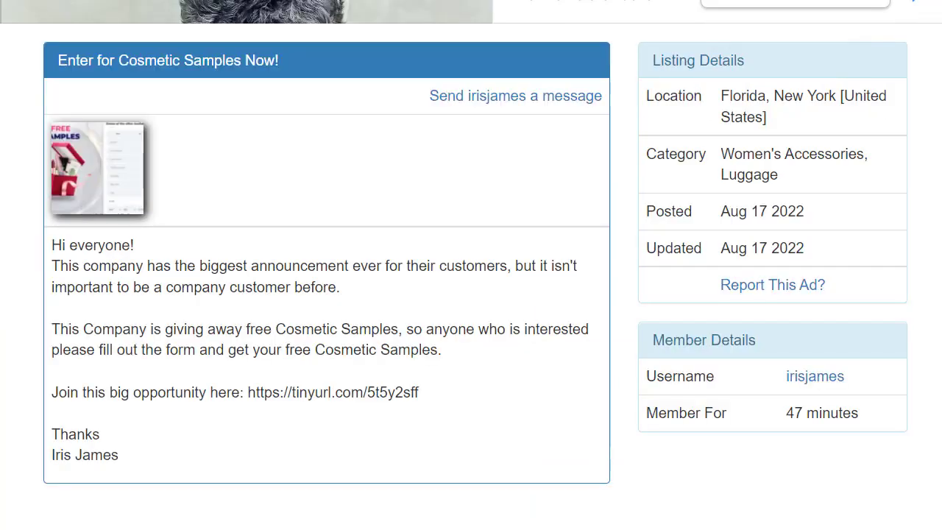